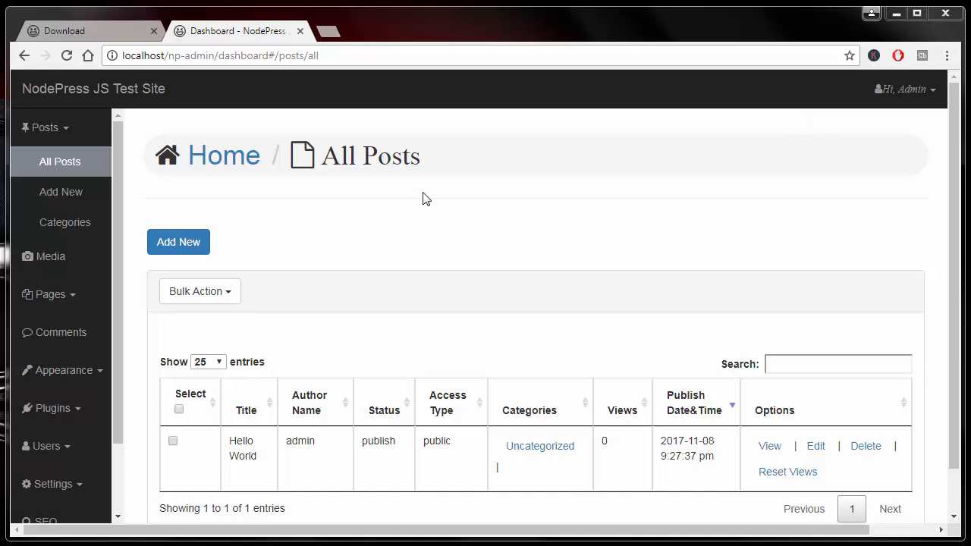
- Go to the dashboard home and open the form for adding a new post
click(229, 161)
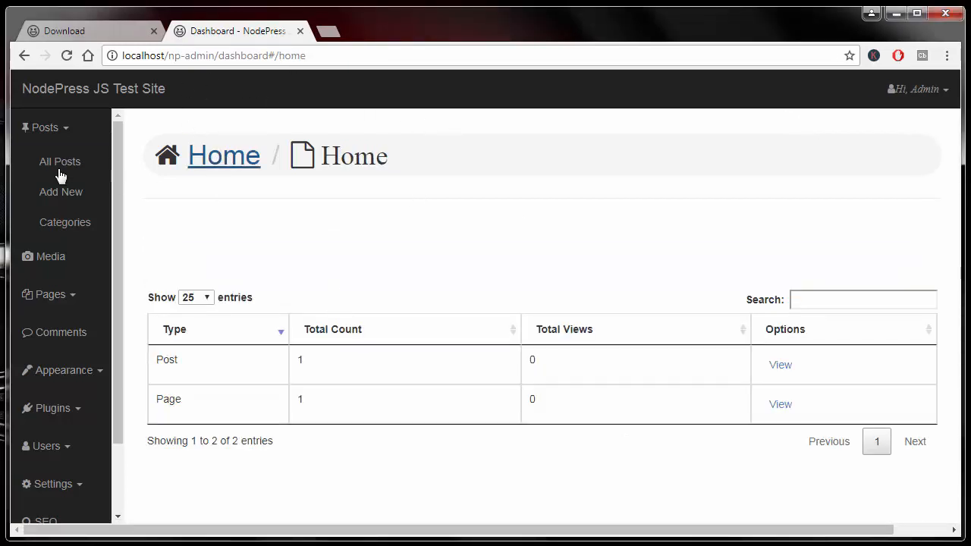
click(58, 132)
click(61, 125)
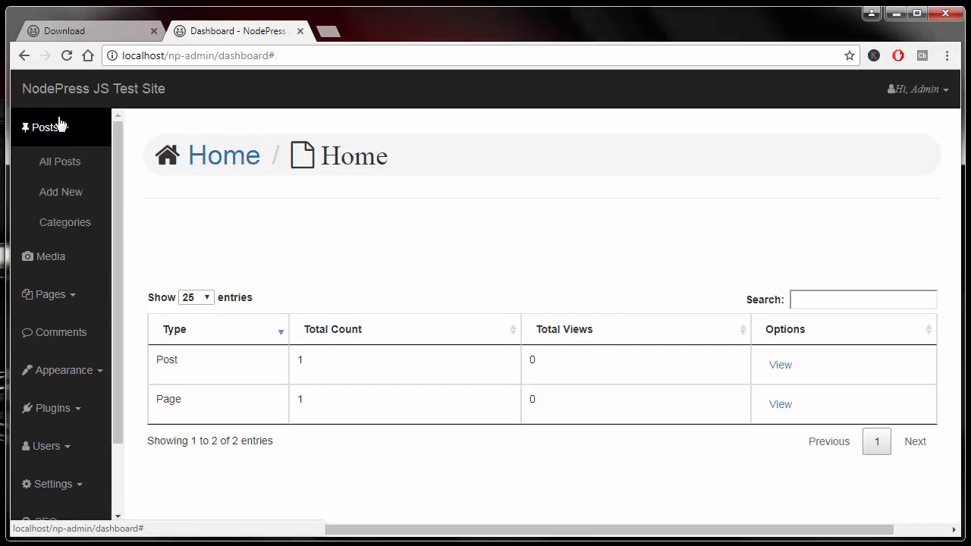
click(64, 195)
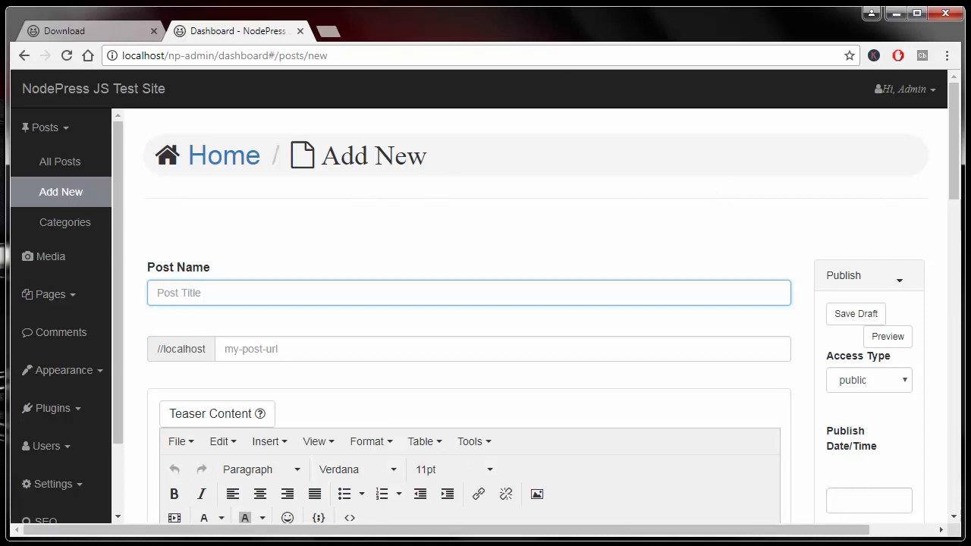
- Examine the new post form's page heading, Post Name field and post URL field
scroll(436, 245, down, 2)
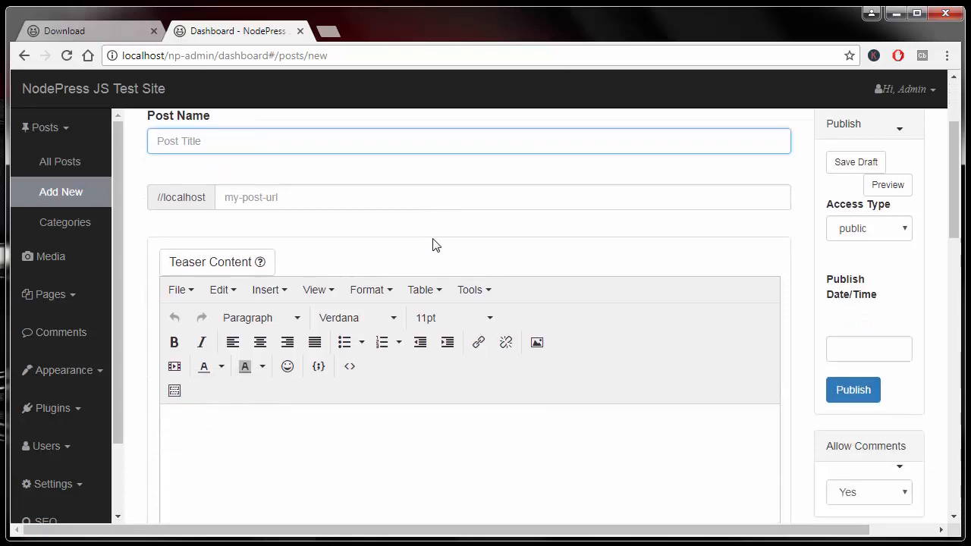
scroll(451, 226, up, 2)
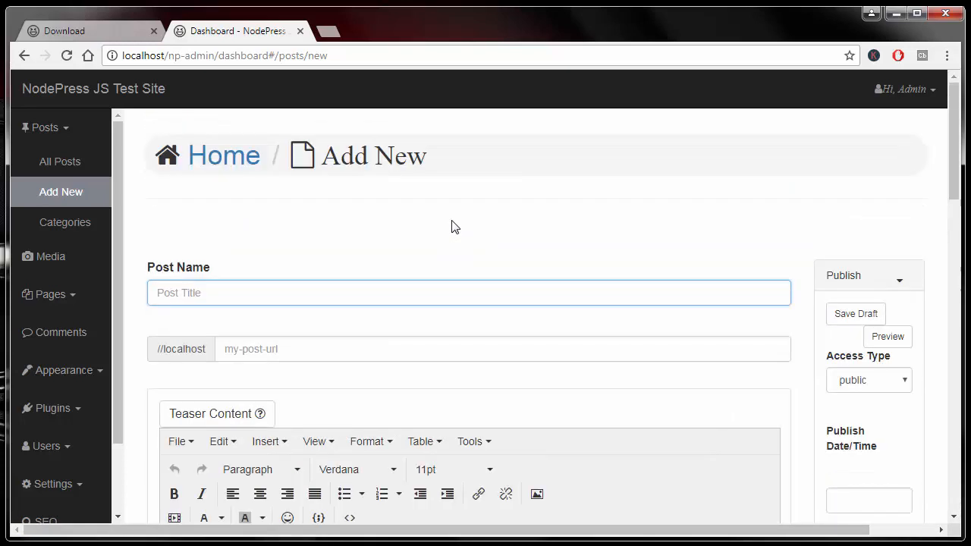
drag(326, 154, 464, 150)
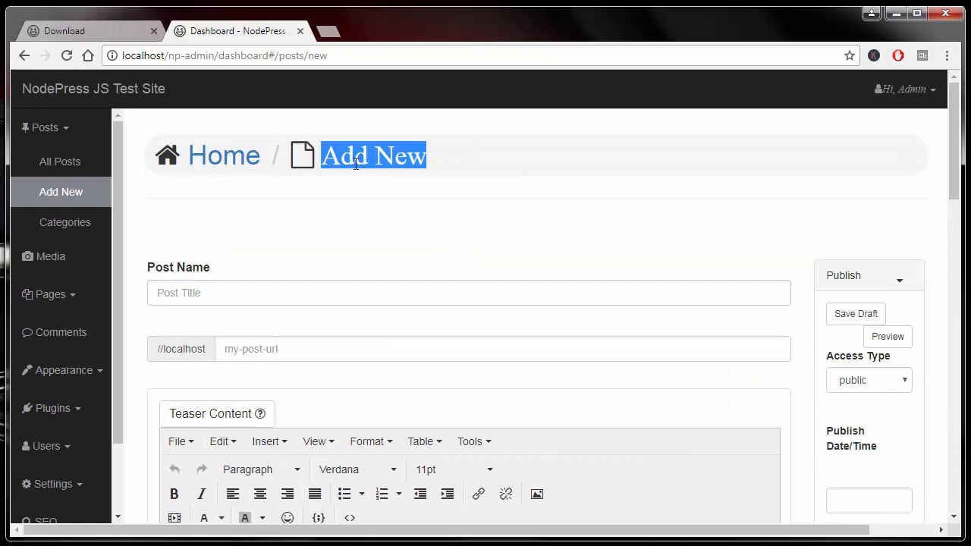
scroll(493, 170, down, 2)
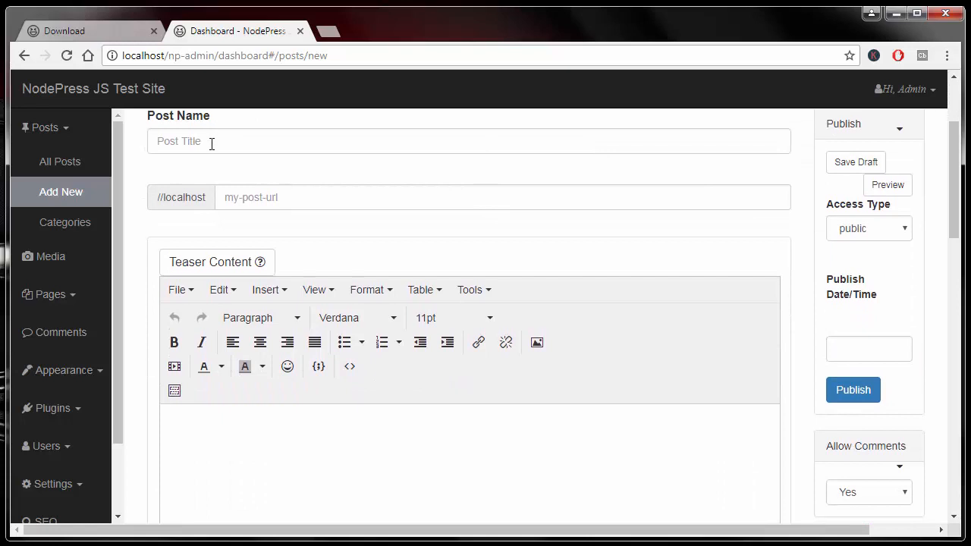
click(212, 143)
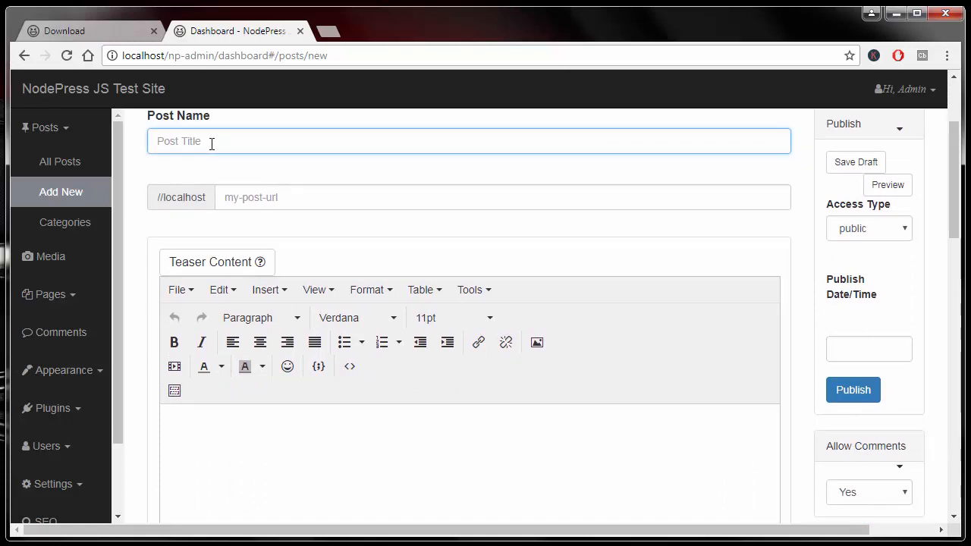
scroll(211, 144, up, 1)
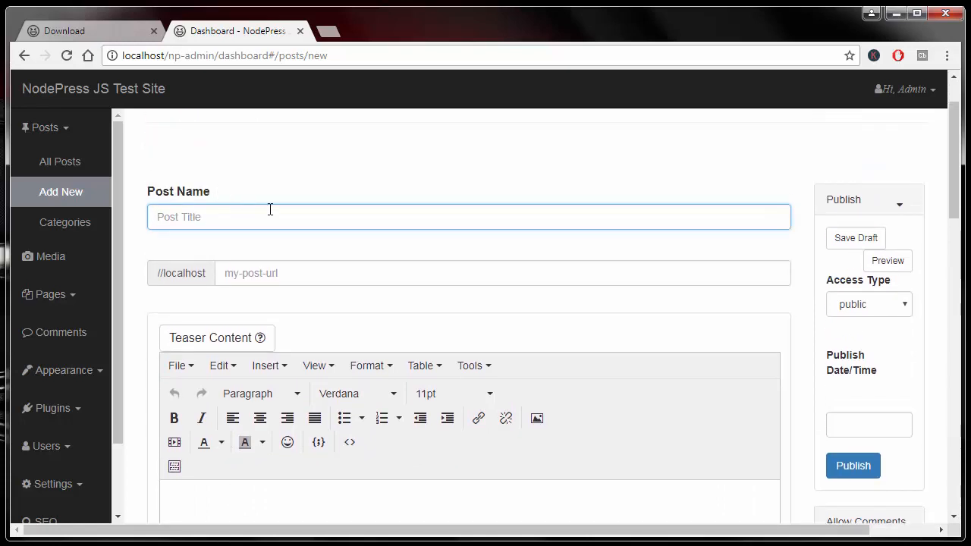
scroll(286, 199, down, 1)
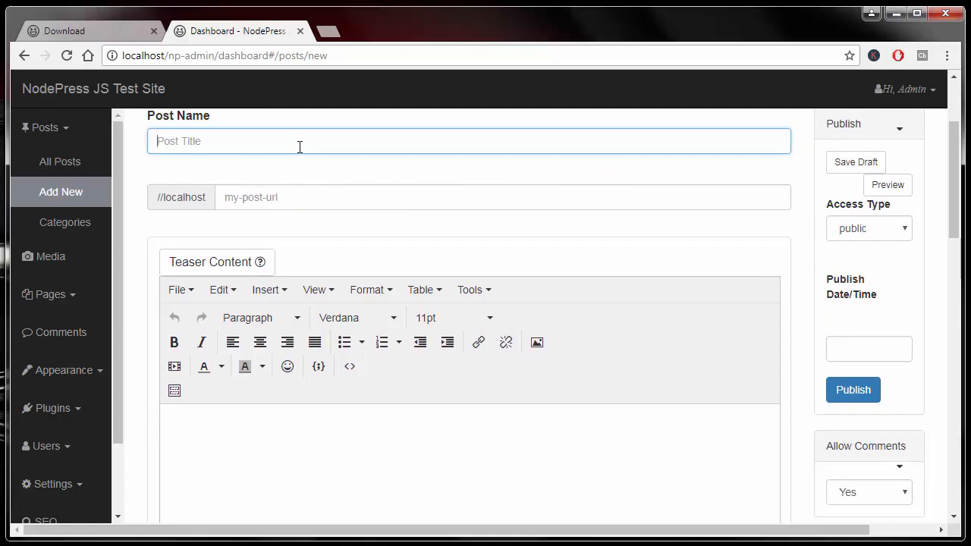
scroll(225, 144, up, 1)
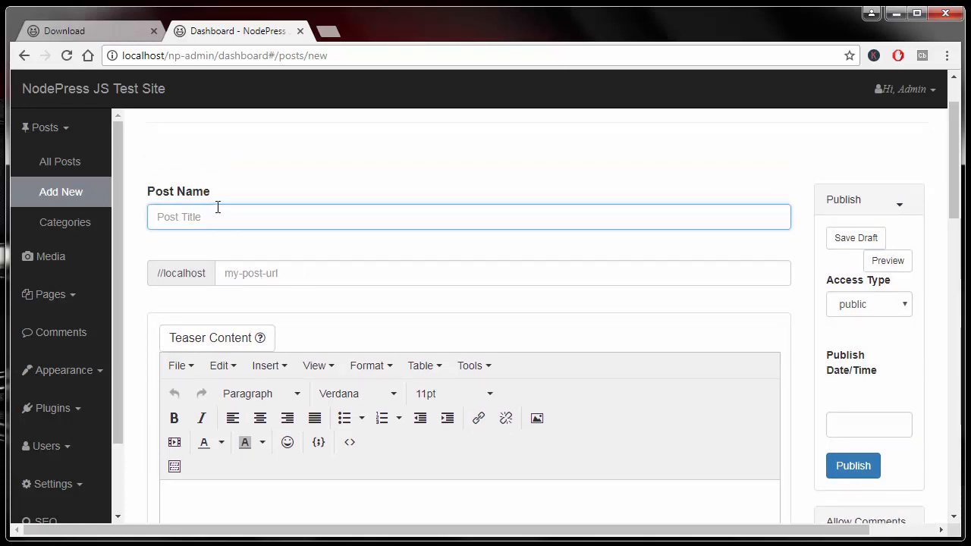
scroll(217, 208, down, 1)
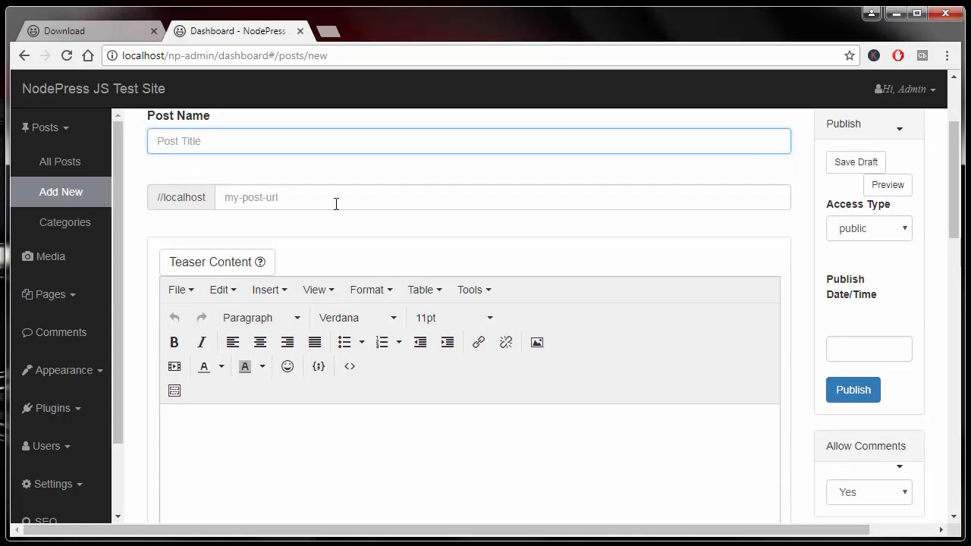
- Examine the Teaser Content editor, collapsing its section and expanding it again
scroll(336, 203, down, 1)
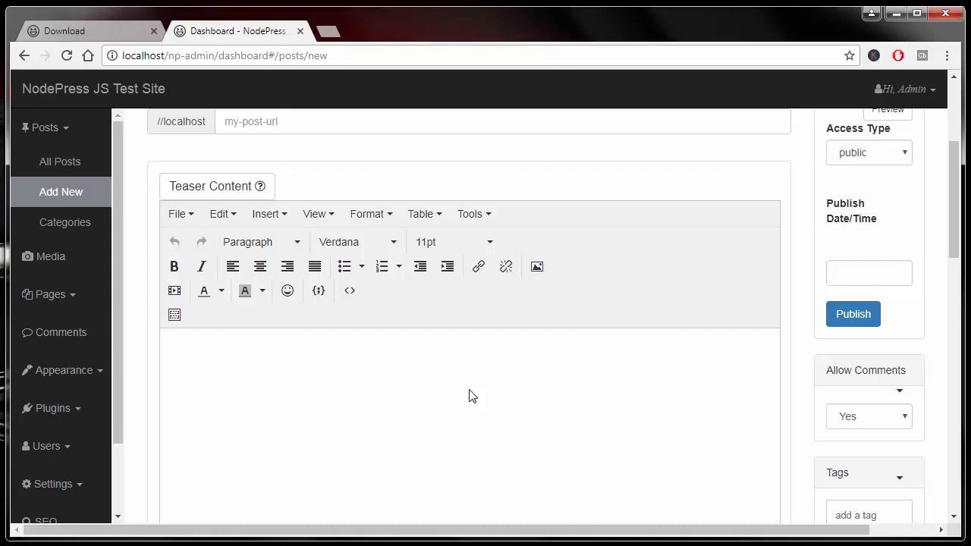
scroll(369, 258, down, 1)
scroll(370, 258, down, 1)
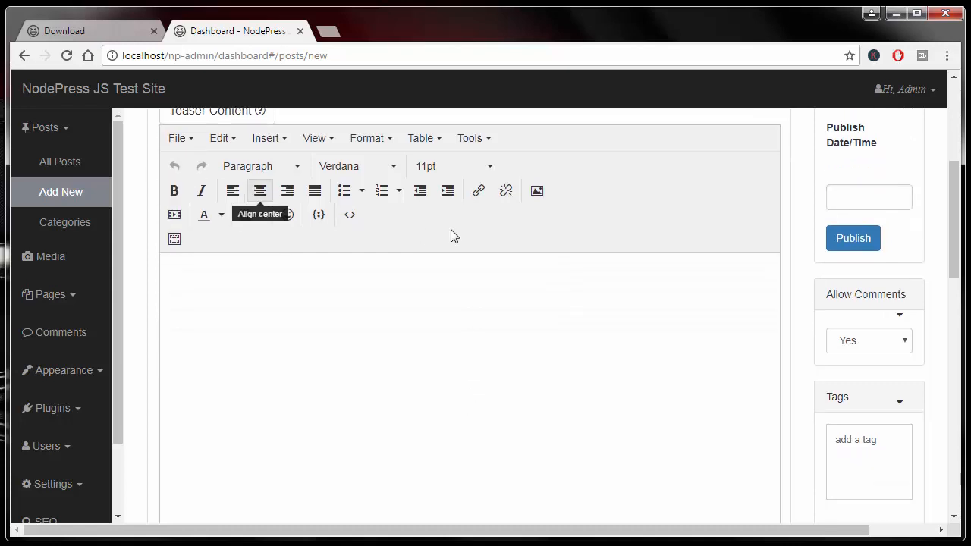
scroll(220, 266, down, 2)
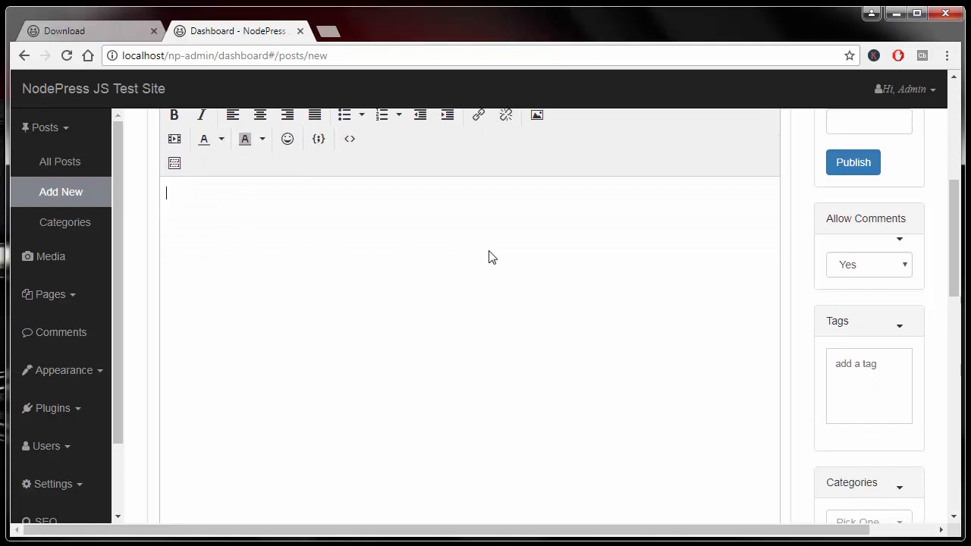
scroll(489, 258, up, 2)
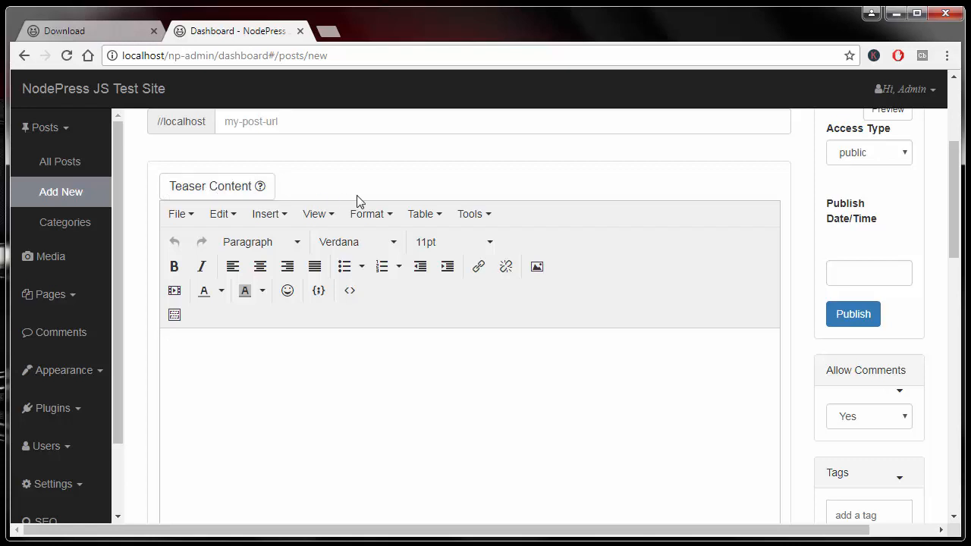
click(219, 187)
click(219, 188)
click(221, 189)
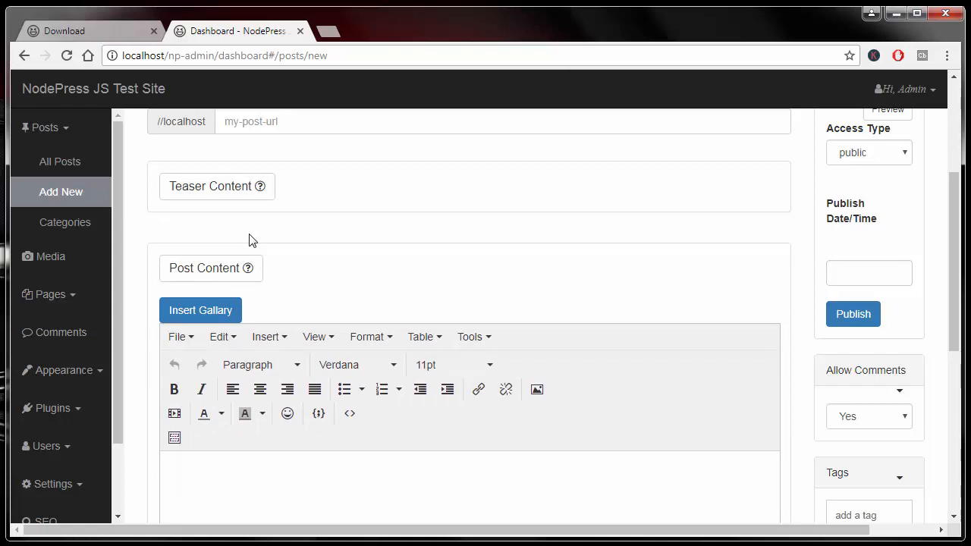
click(212, 190)
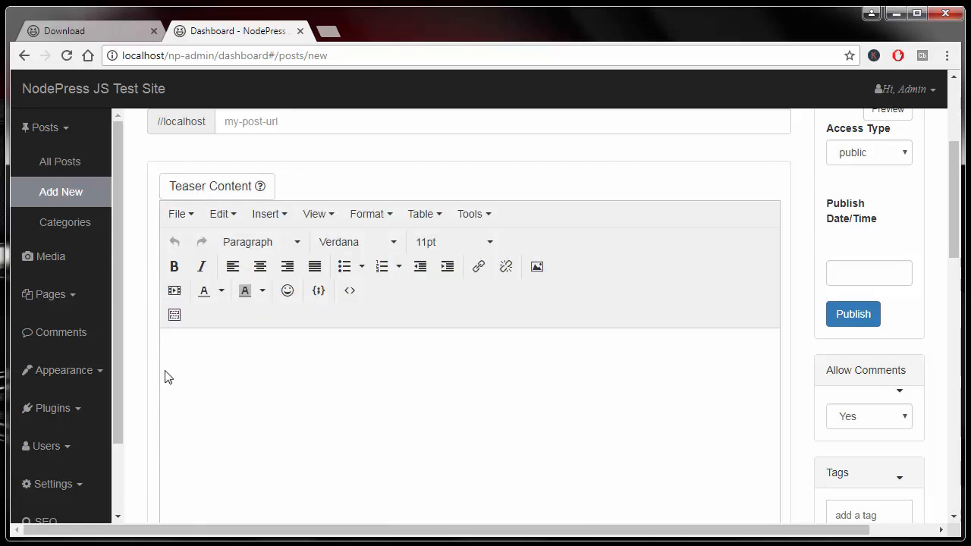
- Examine the Read More button text field below the teaser editor, including its help hint
scroll(154, 255, down, 2)
scroll(152, 256, down, 5)
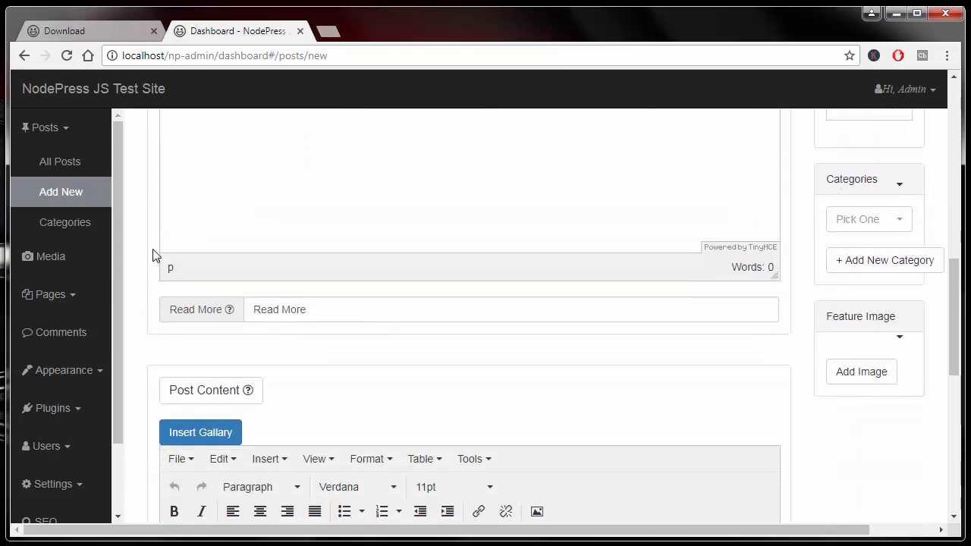
mouse_move(231, 238)
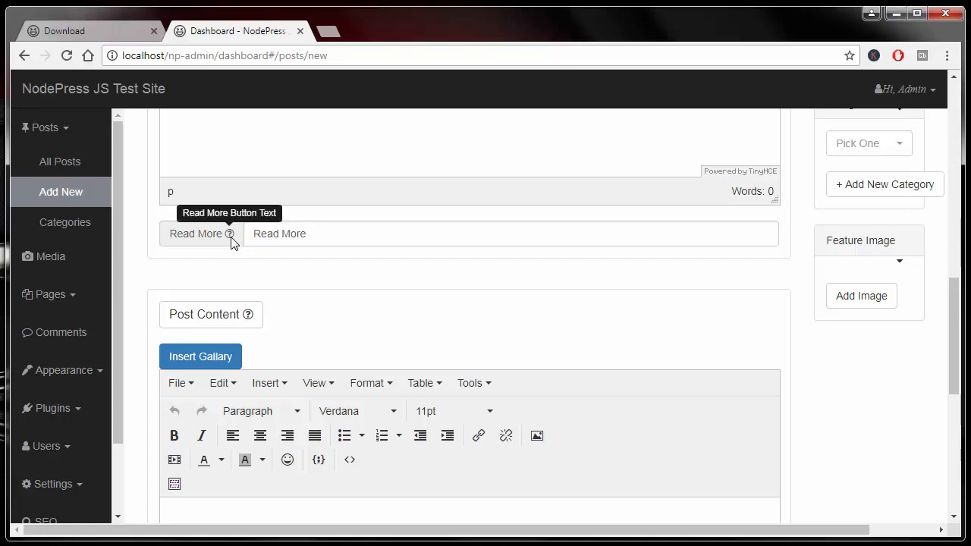
drag(314, 233, 250, 233)
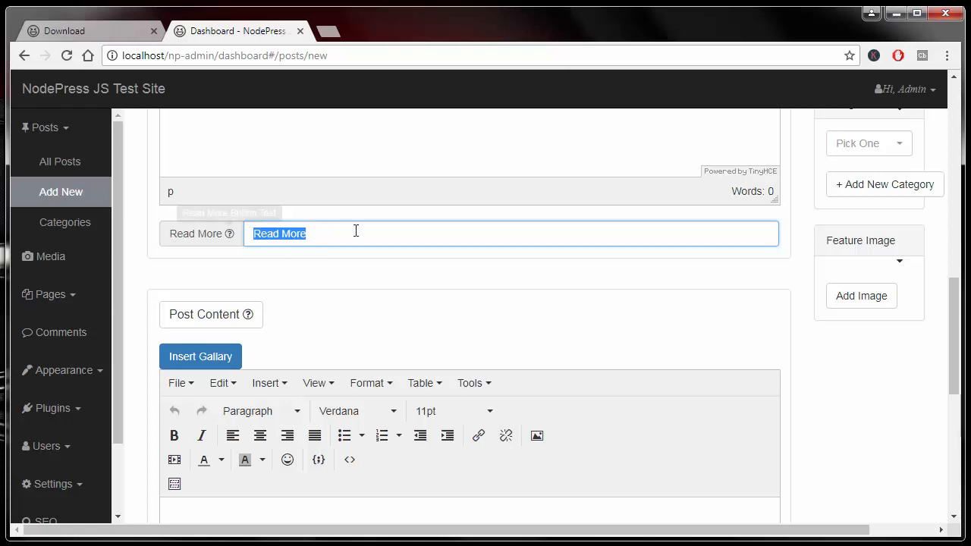
click(401, 234)
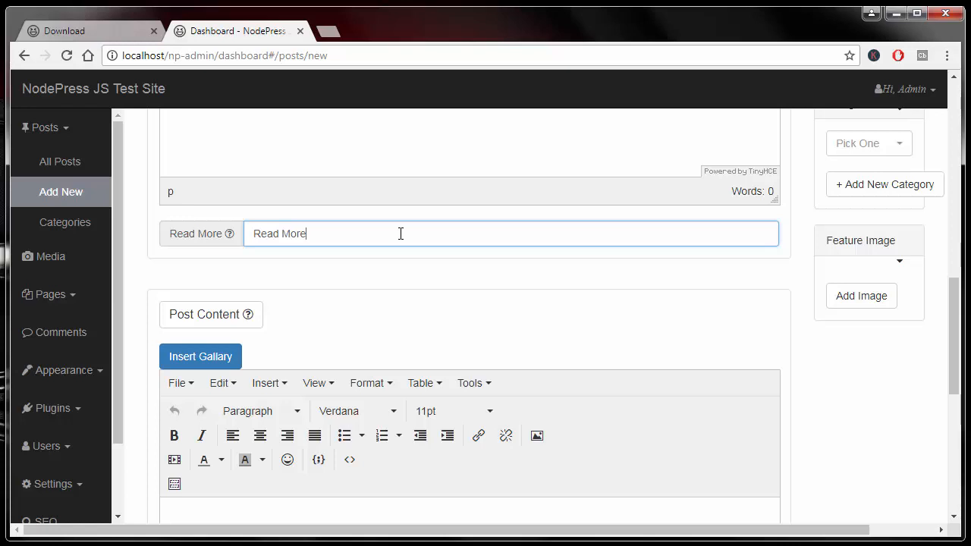
- Examine the Post Content editor, including its paragraph style, insert and edit options
scroll(400, 234, down, 2)
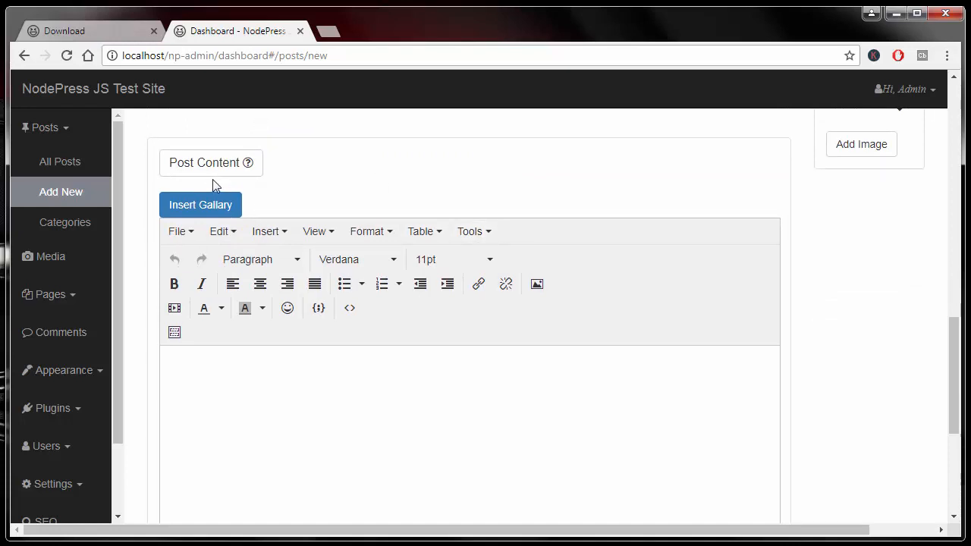
scroll(386, 177, down, 2)
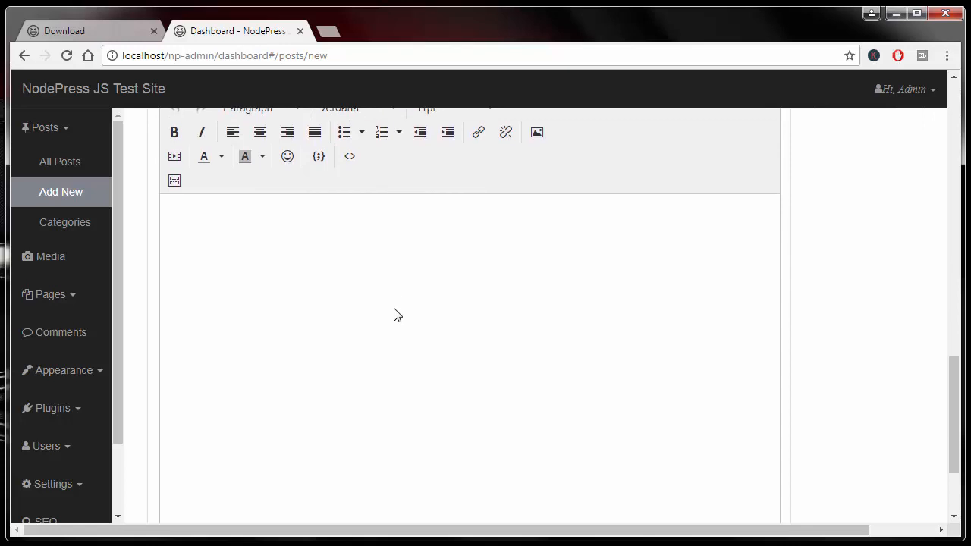
scroll(393, 315, up, 1)
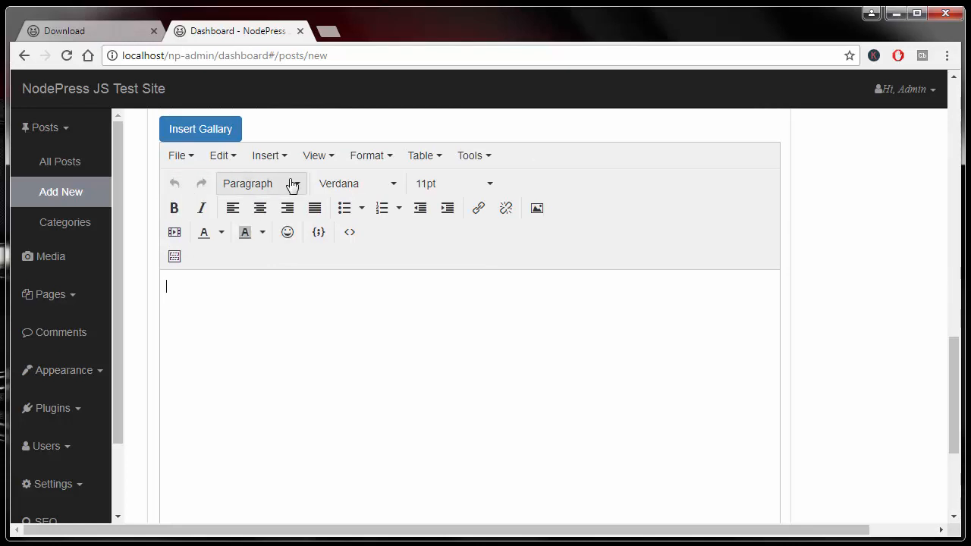
click(246, 188)
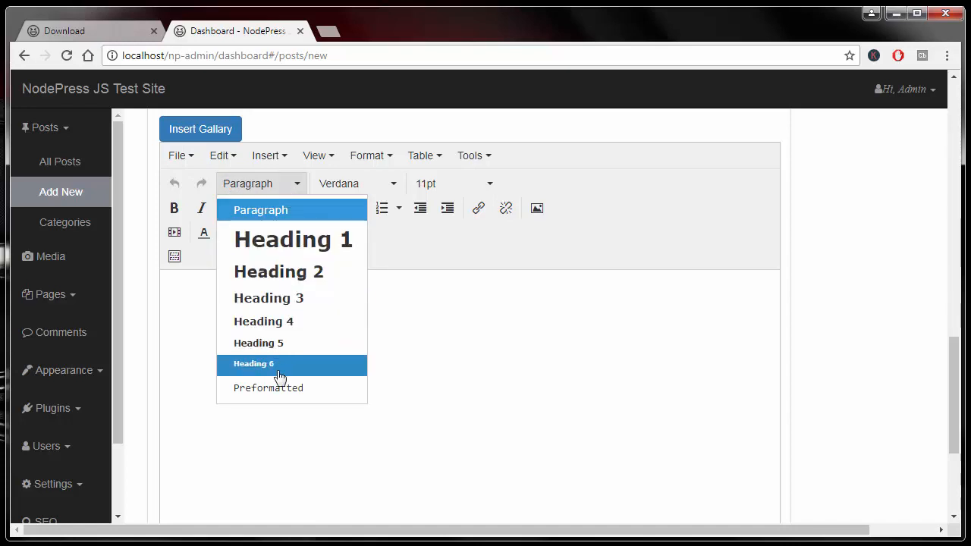
click(273, 160)
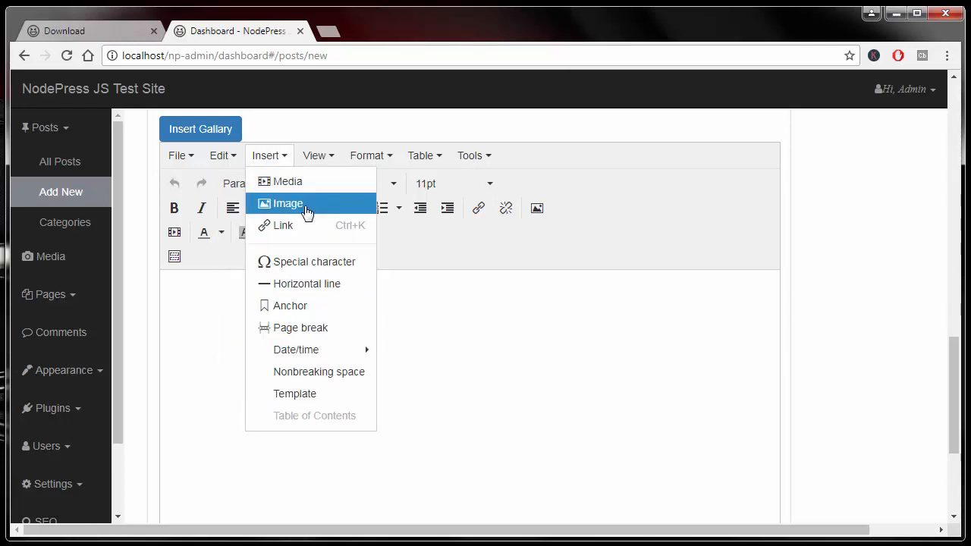
click(219, 161)
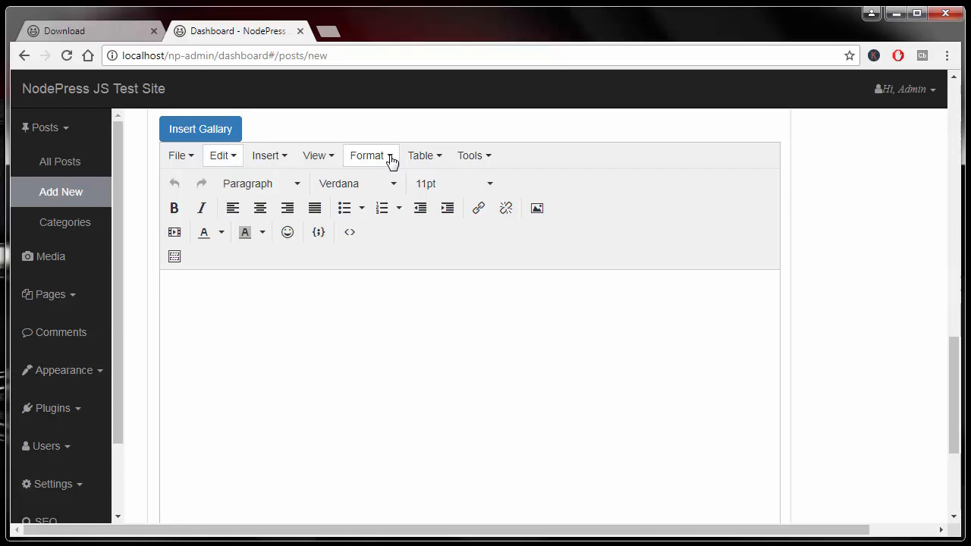
click(443, 306)
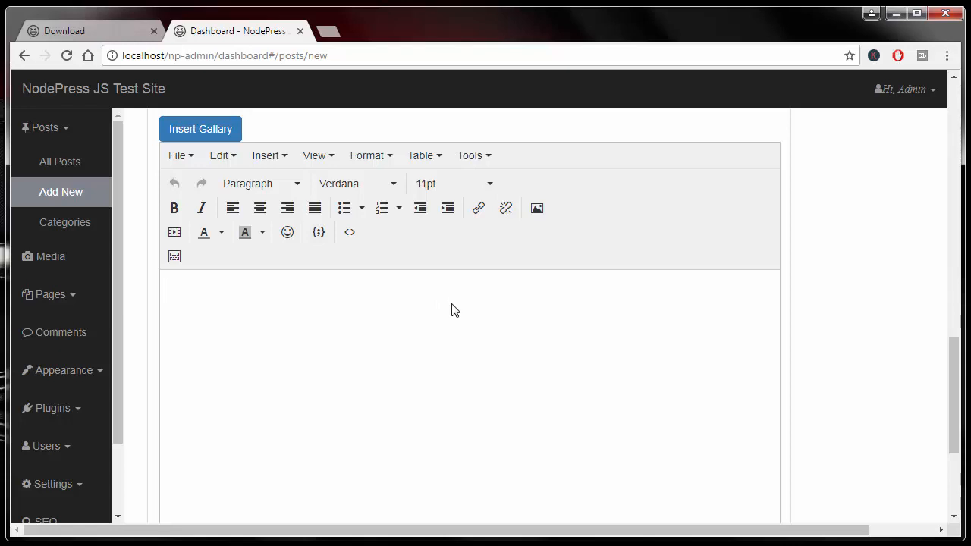
- Inspect the file browser for the post content's image source, including its thumbnails and upload option, without choosing a file
click(537, 213)
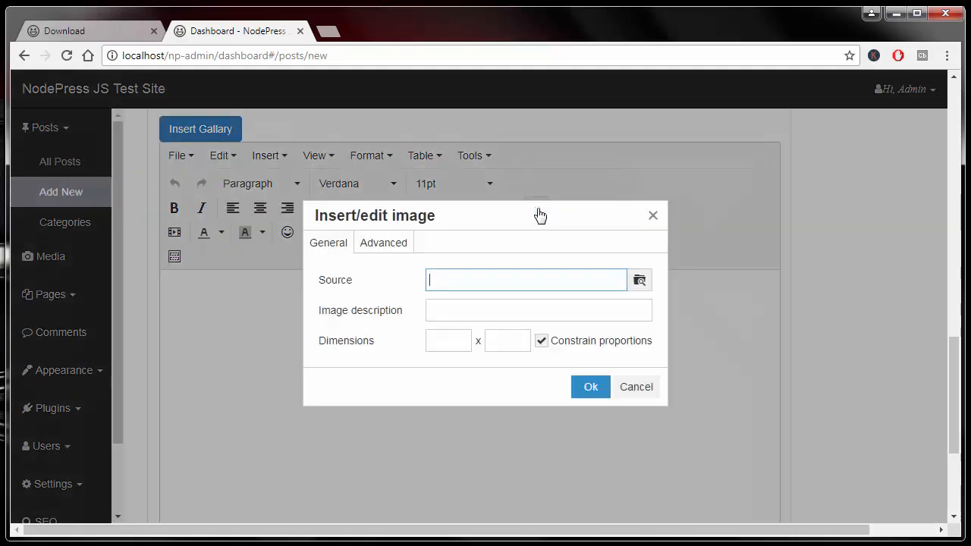
click(641, 282)
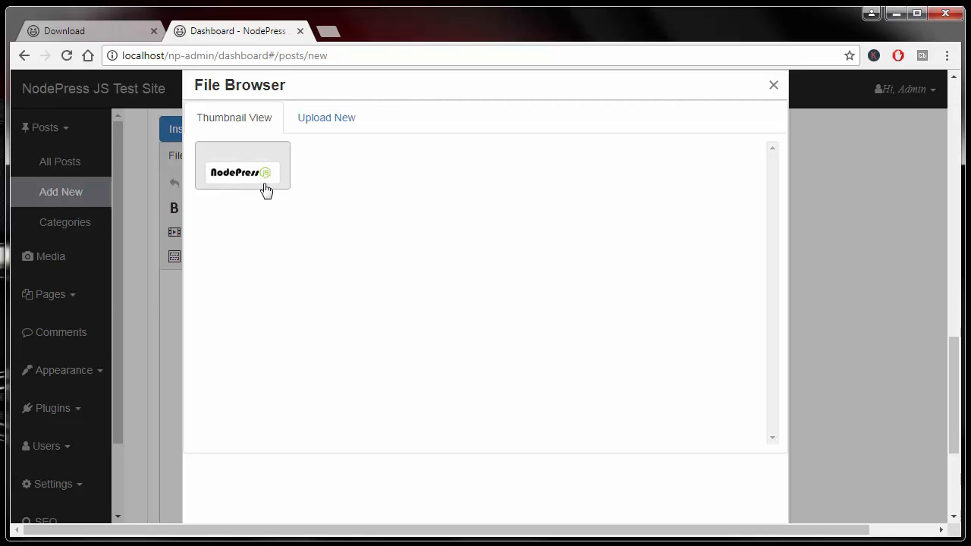
click(328, 129)
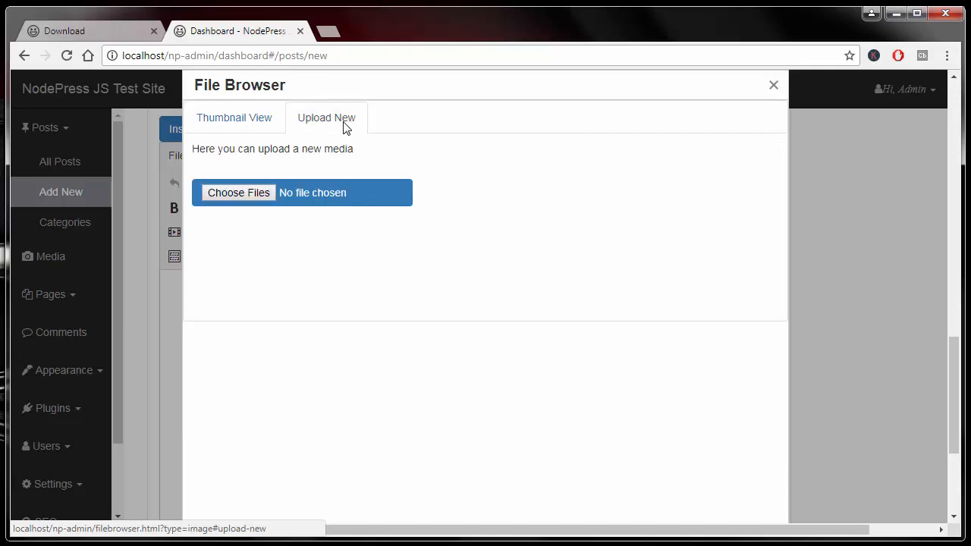
click(341, 195)
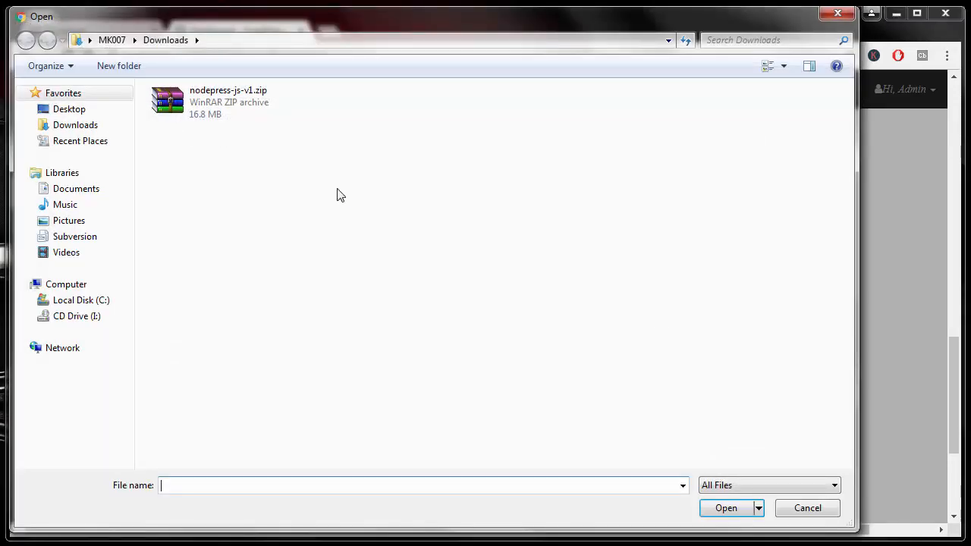
click(804, 508)
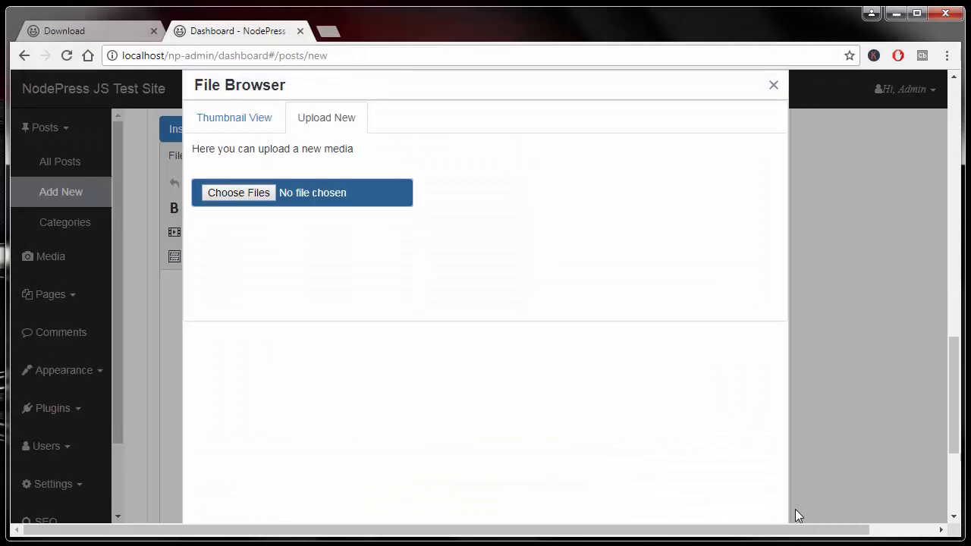
click(774, 85)
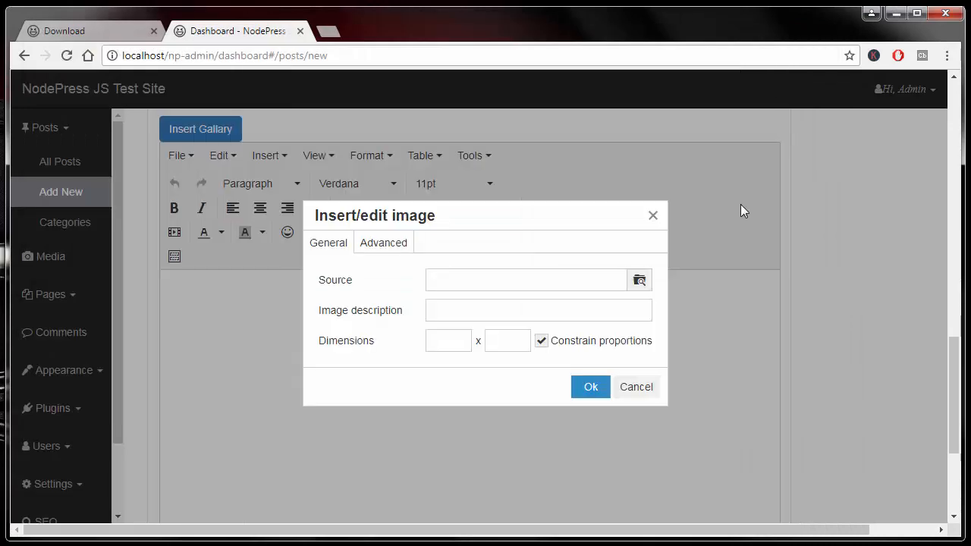
- Inspect the source and embed code options for inserting media into the post content, closing the dialog without inserting anything
click(654, 216)
click(258, 286)
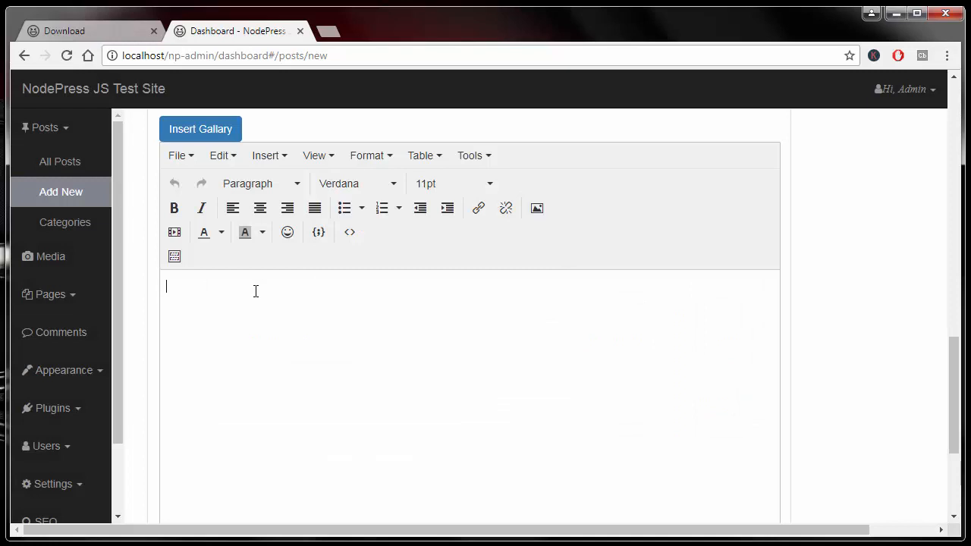
click(175, 232)
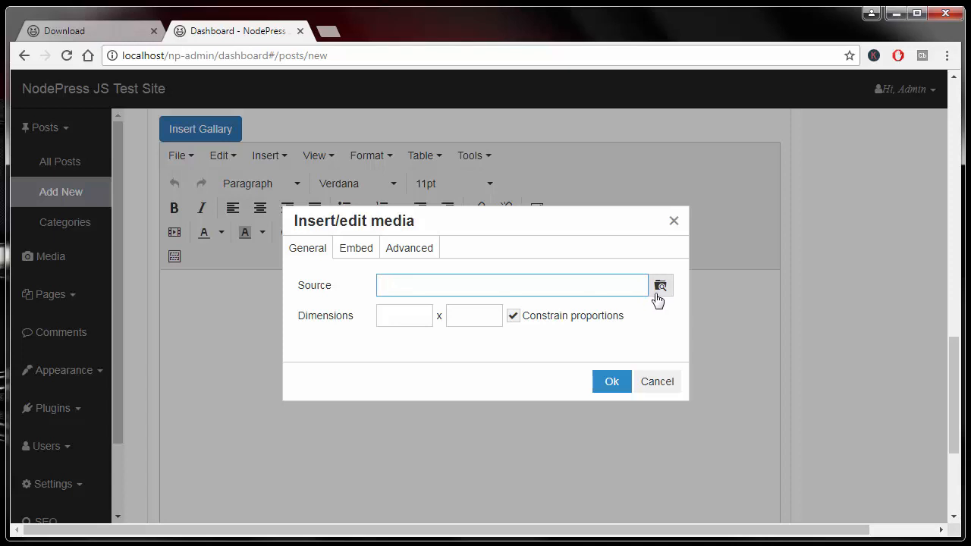
click(363, 253)
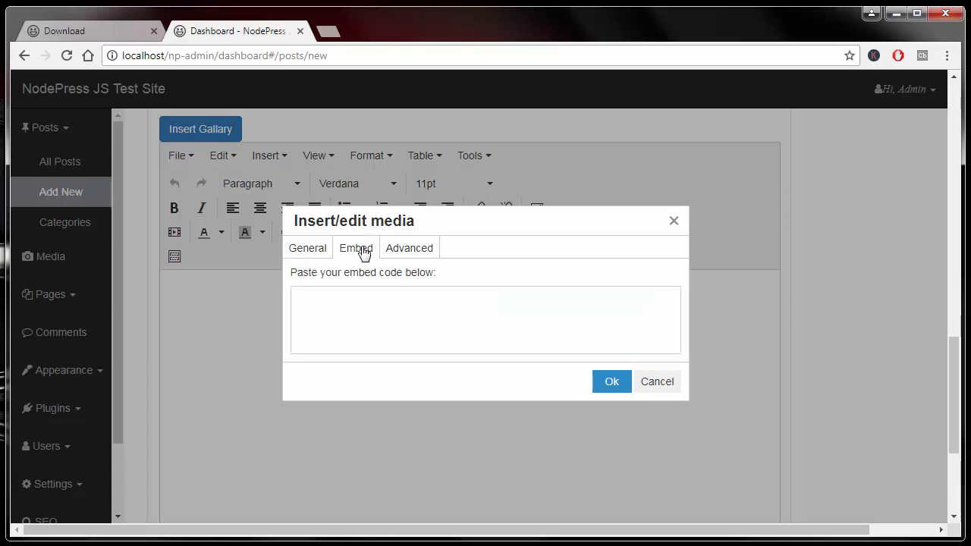
click(308, 302)
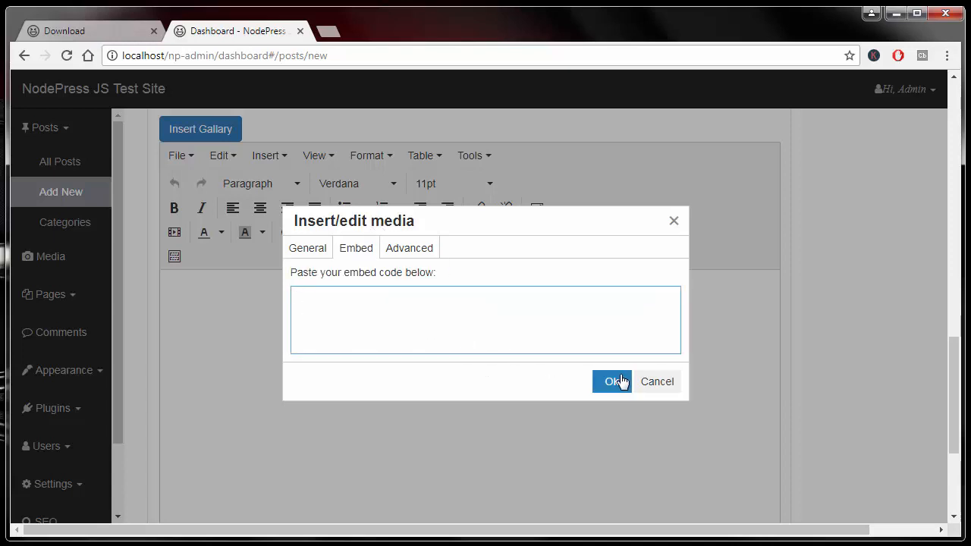
click(652, 391)
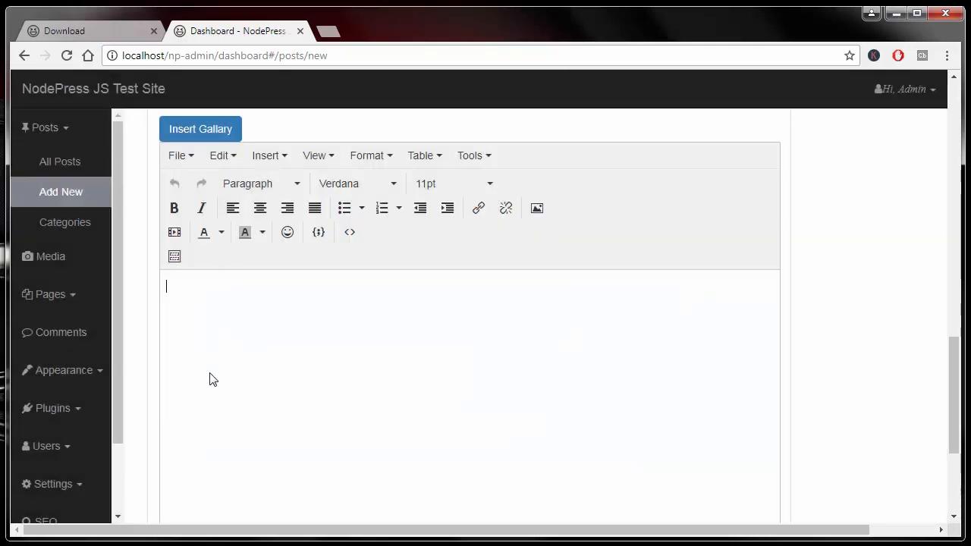
- Widen the browser window and reposition it so the Publish section beside the post editor shows in full
scroll(226, 371, up, 1)
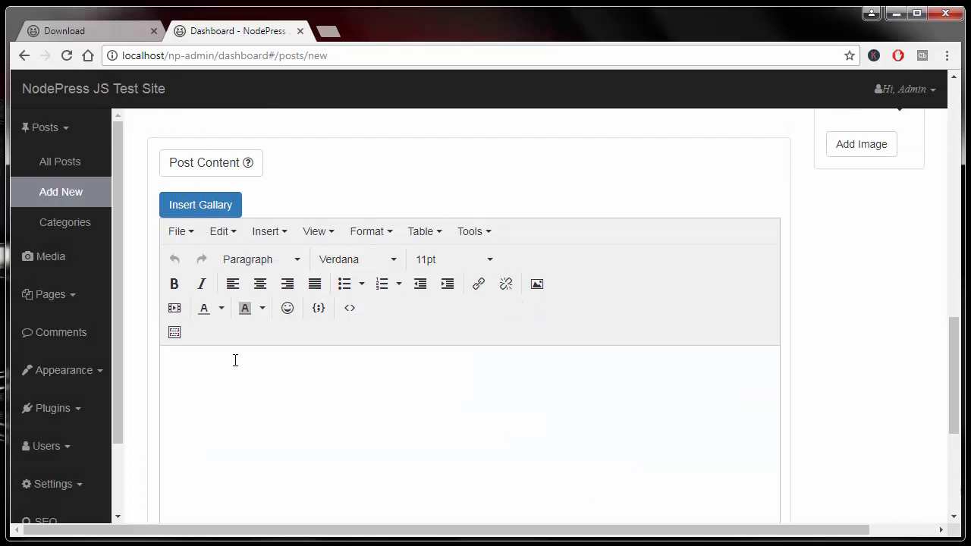
scroll(845, 368, up, 7)
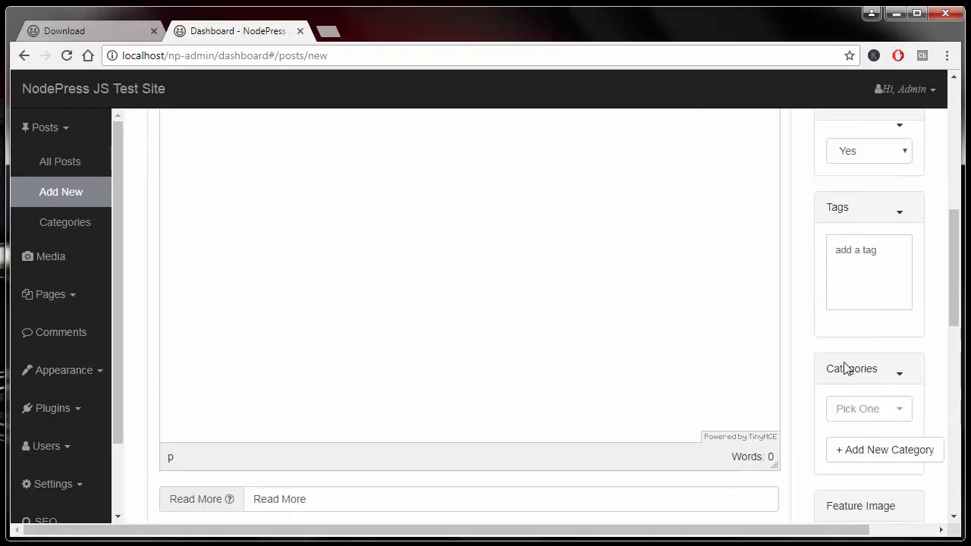
scroll(845, 368, up, 4)
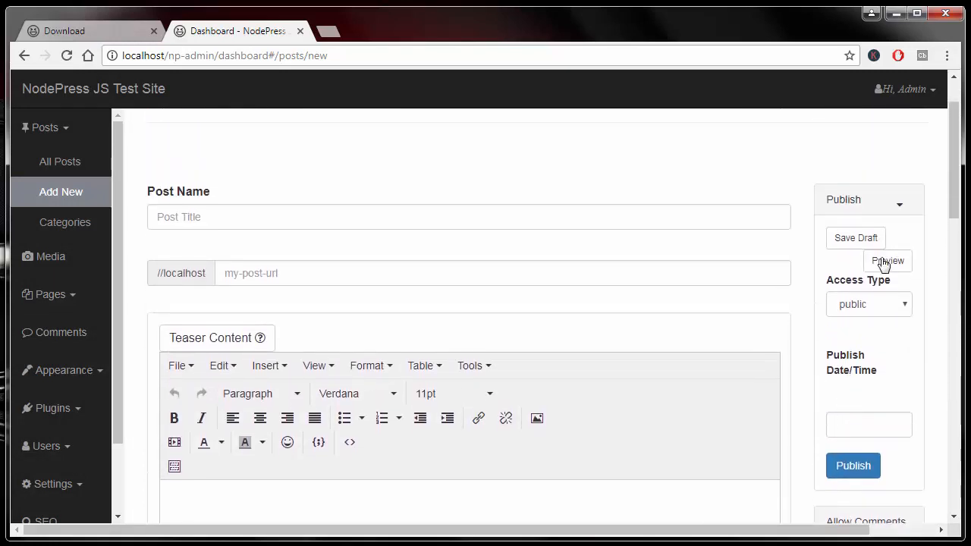
click(917, 13)
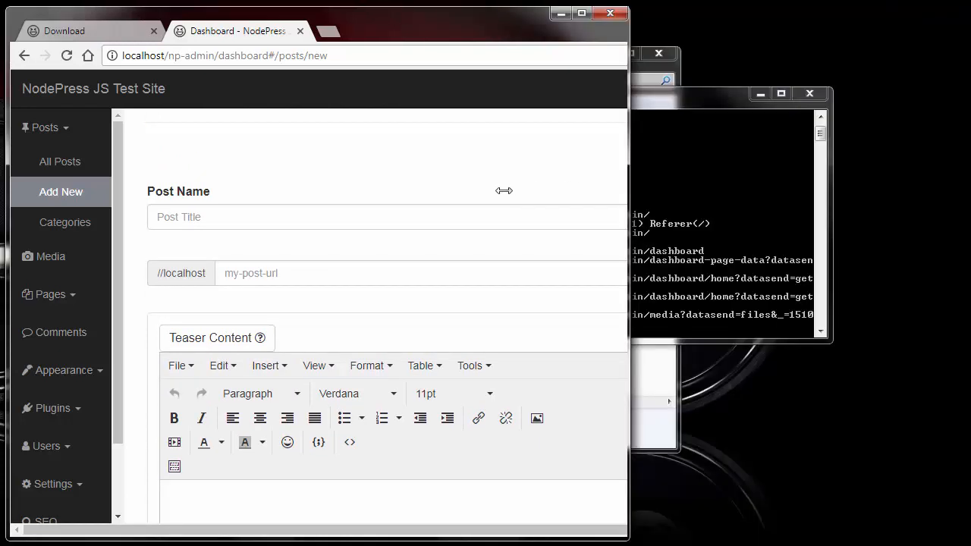
drag(659, 183, 967, 173)
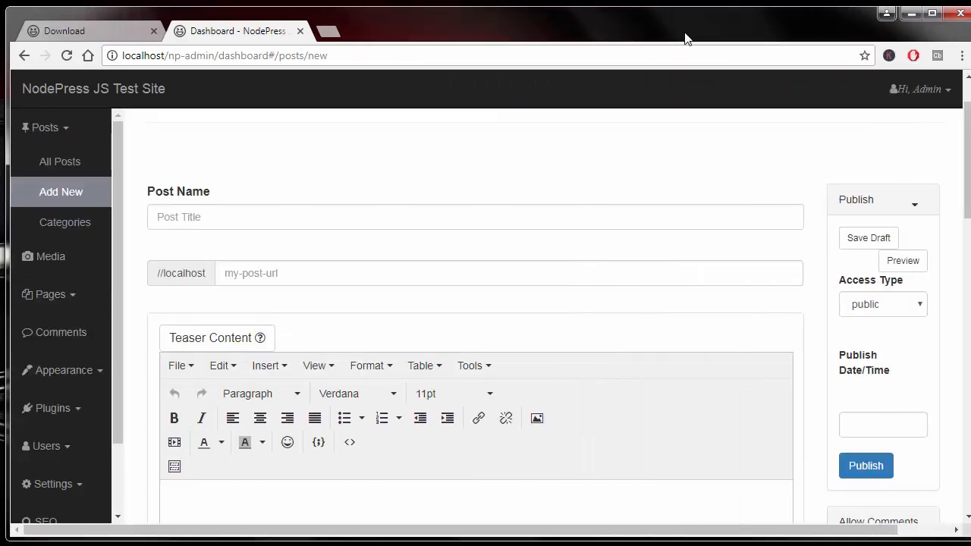
drag(10, 205, 0, 205)
drag(562, 25, 393, 20)
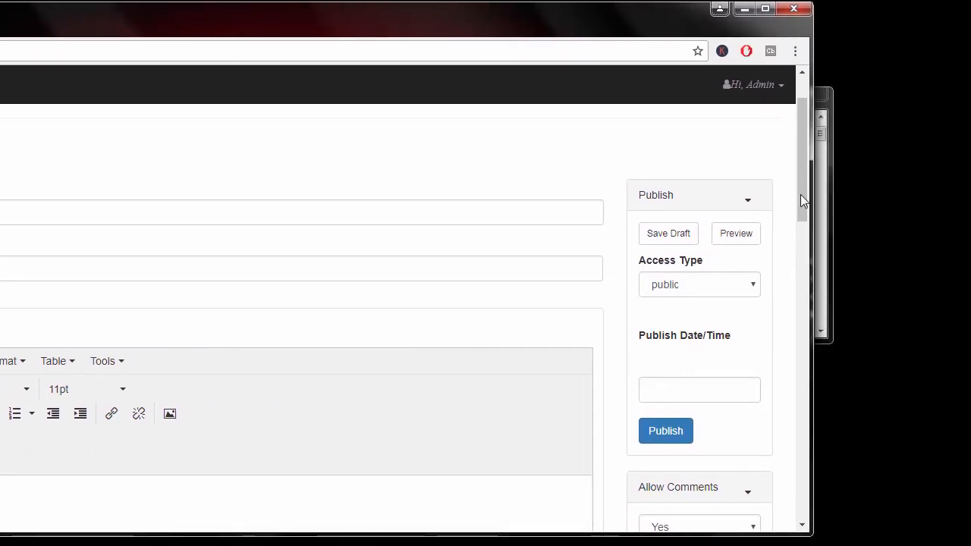
drag(805, 191, 803, 204)
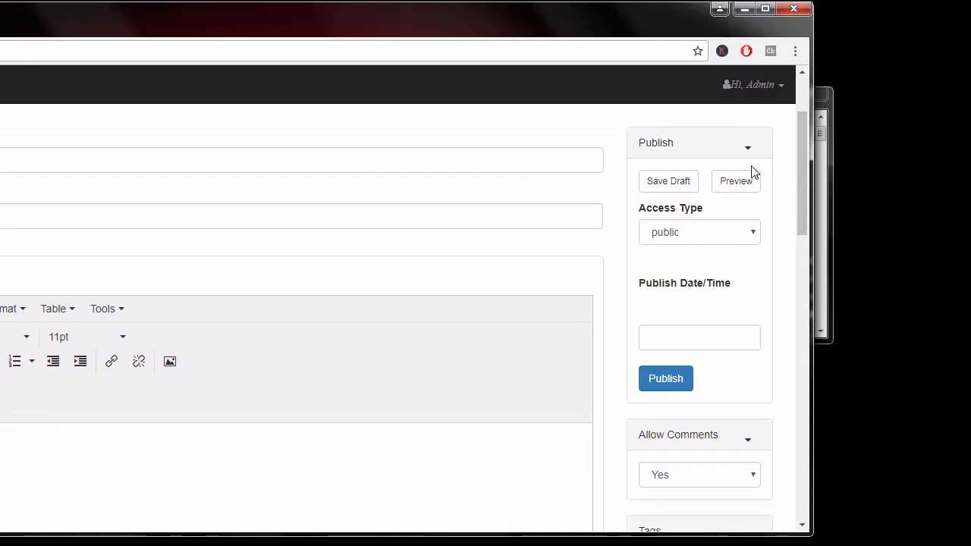
- Examine the Save Draft option and the Access Type choices in the post's Publish section, adjusting the window's height and position
click(662, 187)
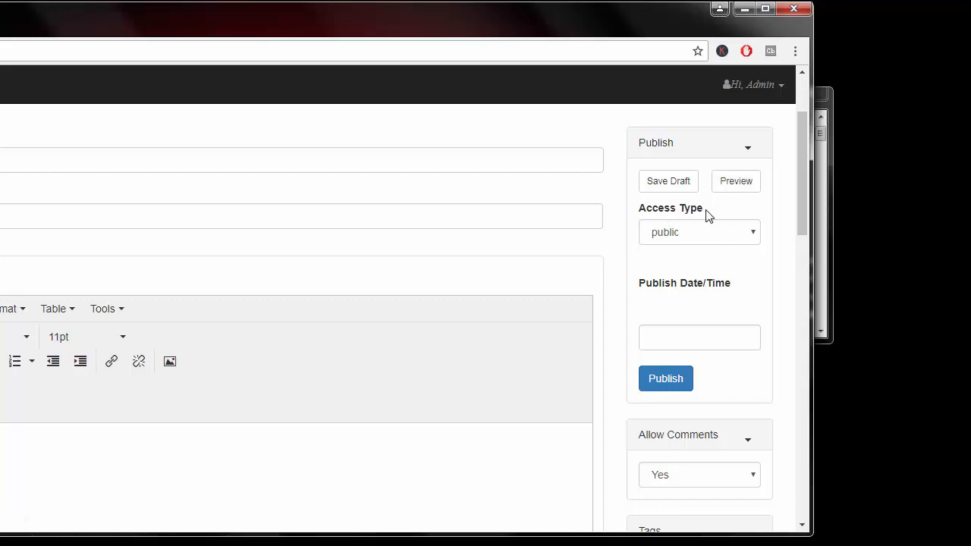
click(702, 232)
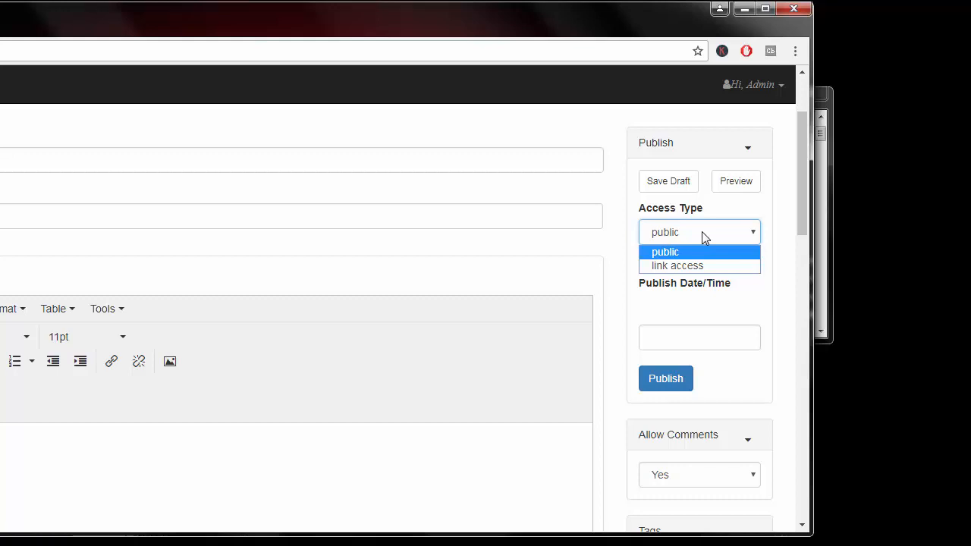
click(615, 256)
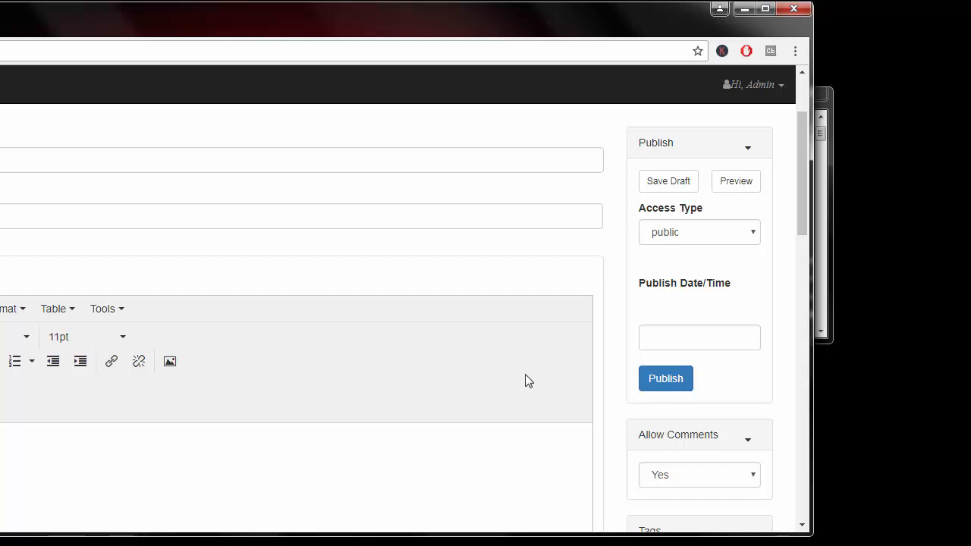
drag(529, 534, 533, 507)
drag(416, 26, 443, 50)
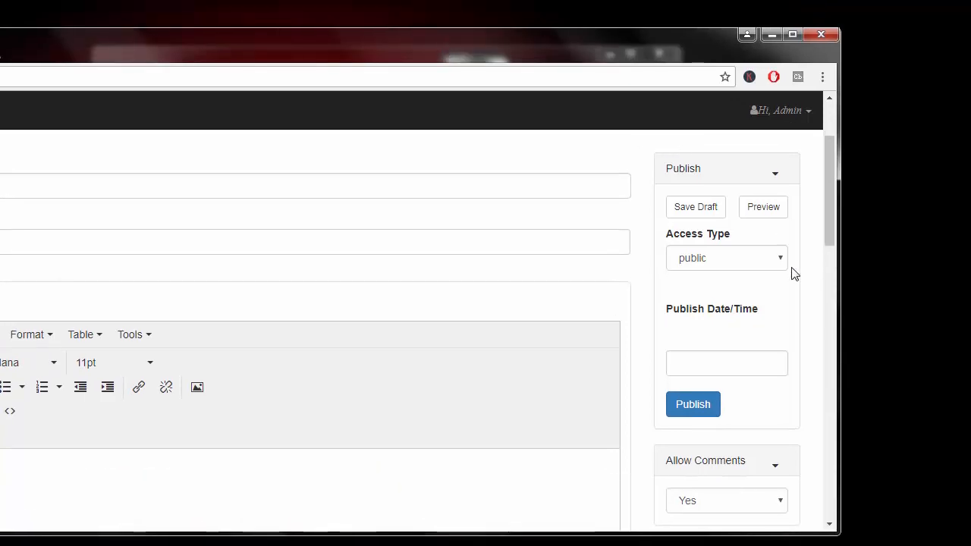
click(747, 258)
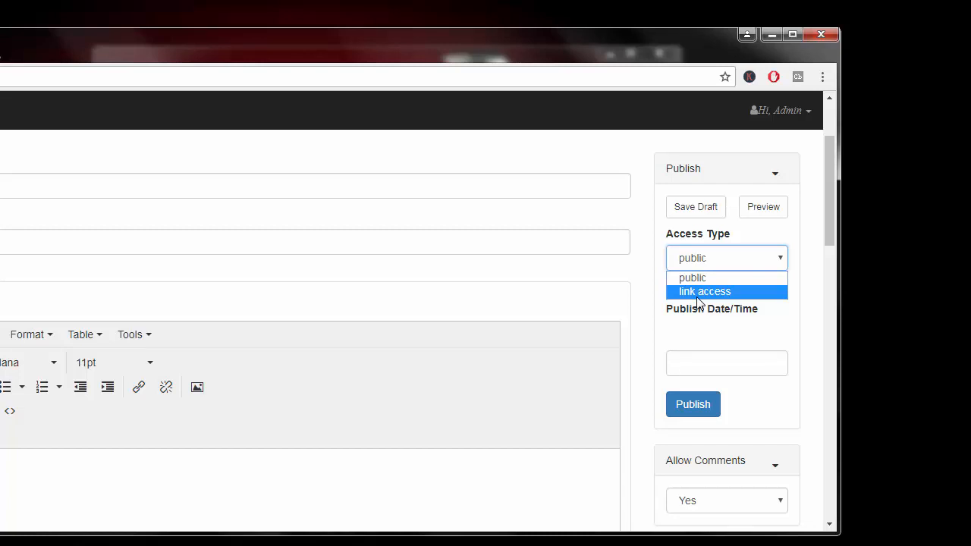
click(626, 273)
- Fill the post's Publish Date/Time with 11/08/2017 9:40 PM, checking the picker's calendar and time views
scroll(627, 273, down, 2)
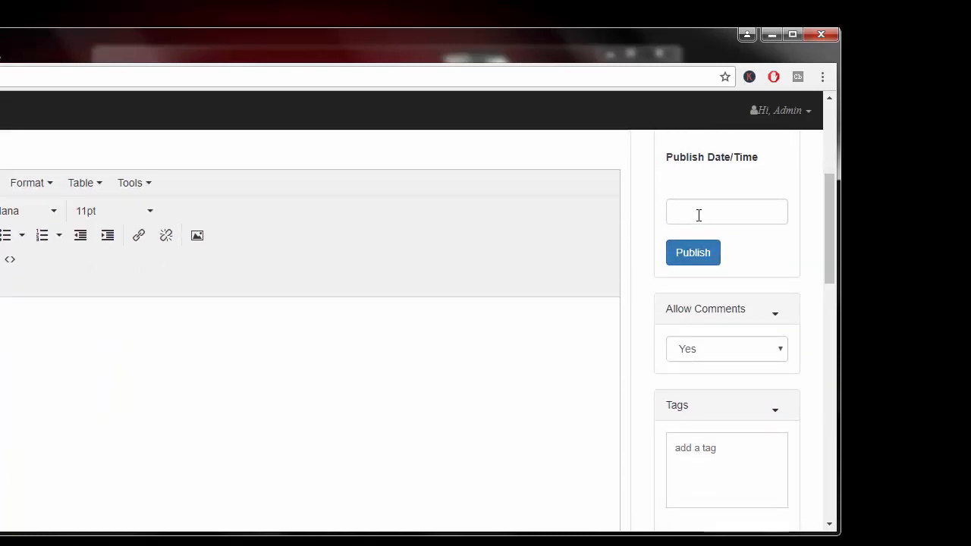
click(699, 215)
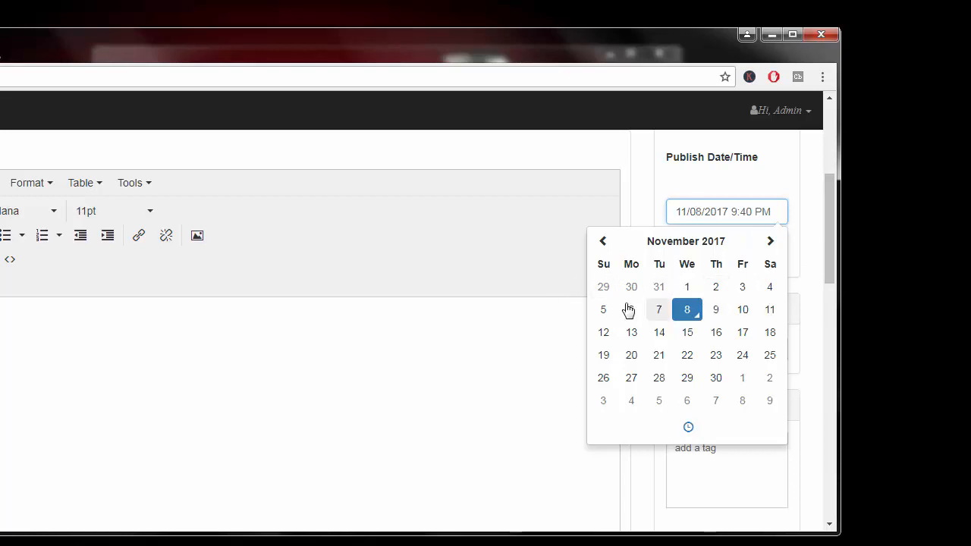
click(688, 431)
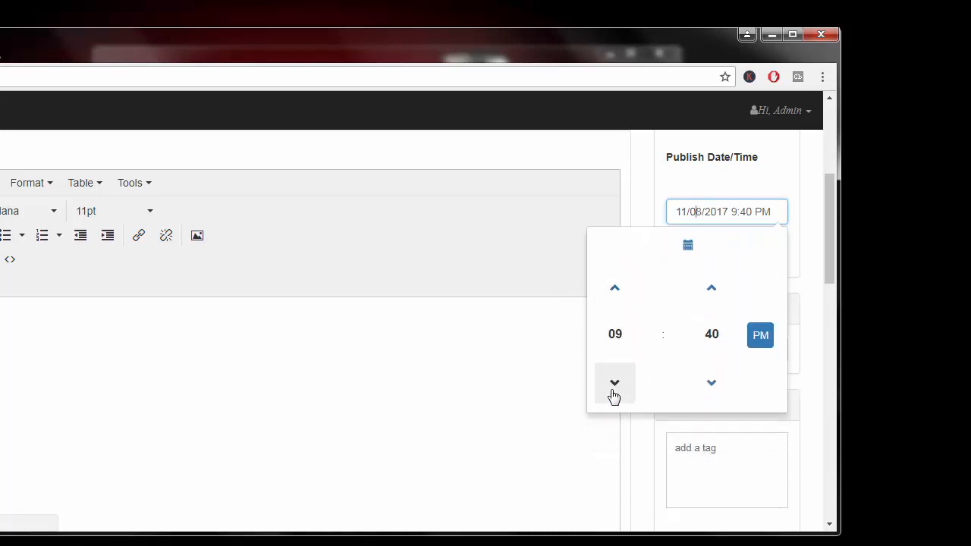
click(761, 336)
click(760, 336)
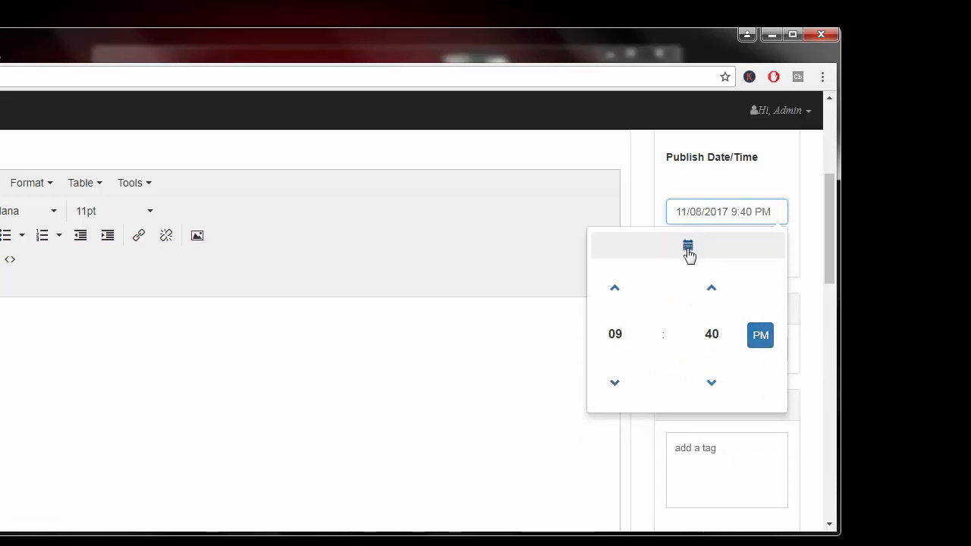
click(688, 251)
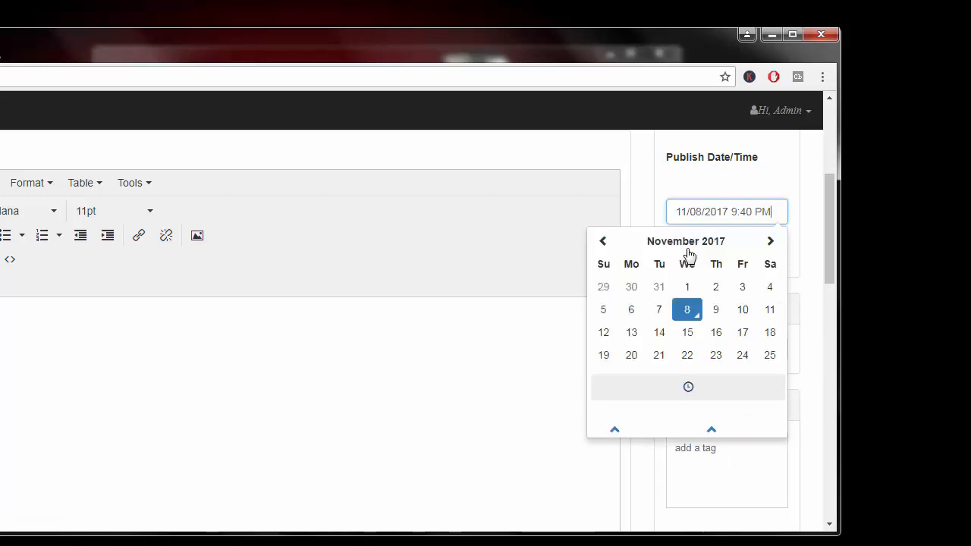
click(643, 203)
- Examine the Allow Comments choices for the post without picking a different one
scroll(644, 203, down, 1)
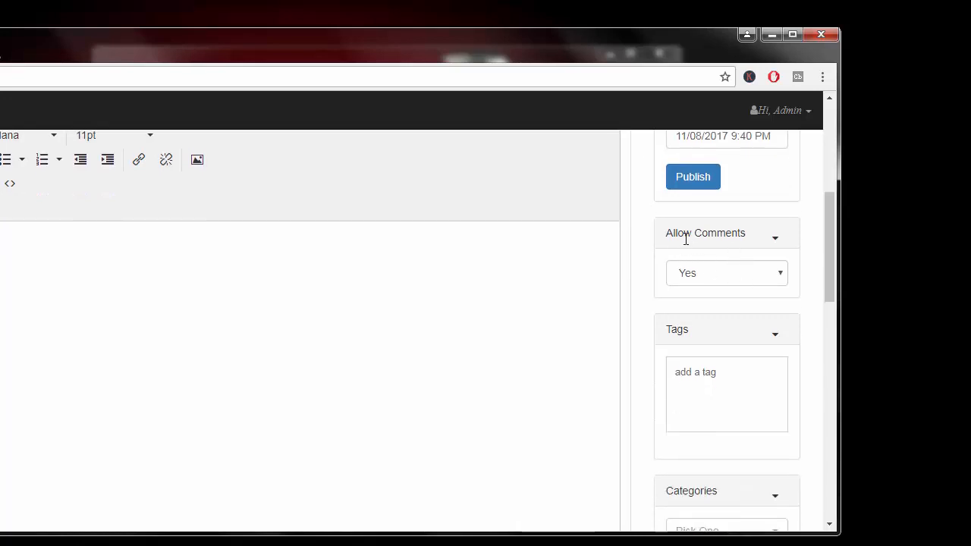
click(730, 274)
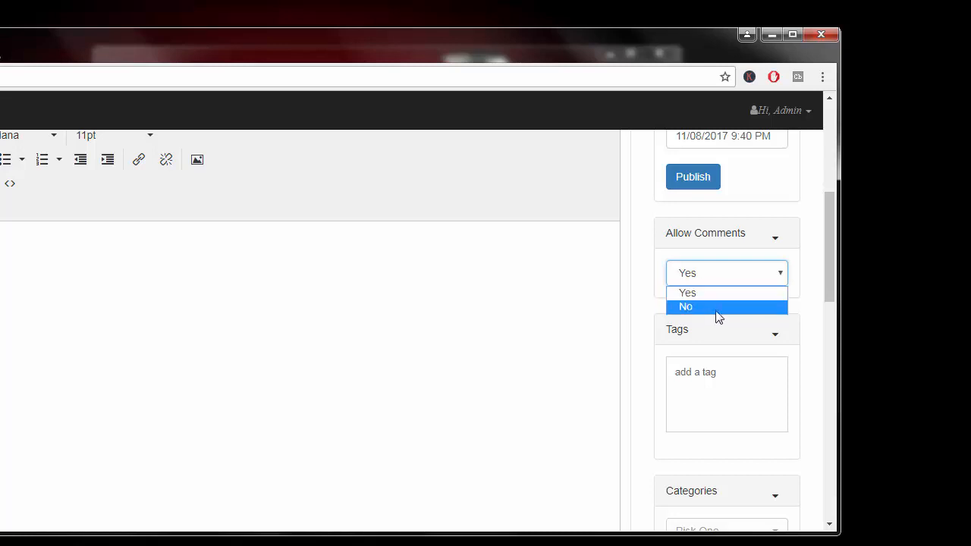
click(642, 251)
- Add the tags node, press and js to the post
scroll(645, 250, down, 2)
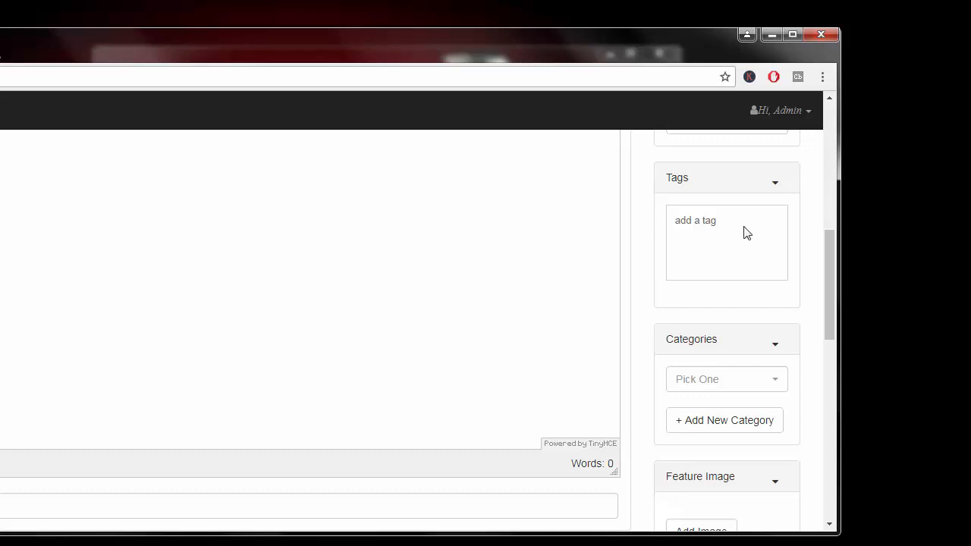
click(726, 225)
text(node)
key(Return)
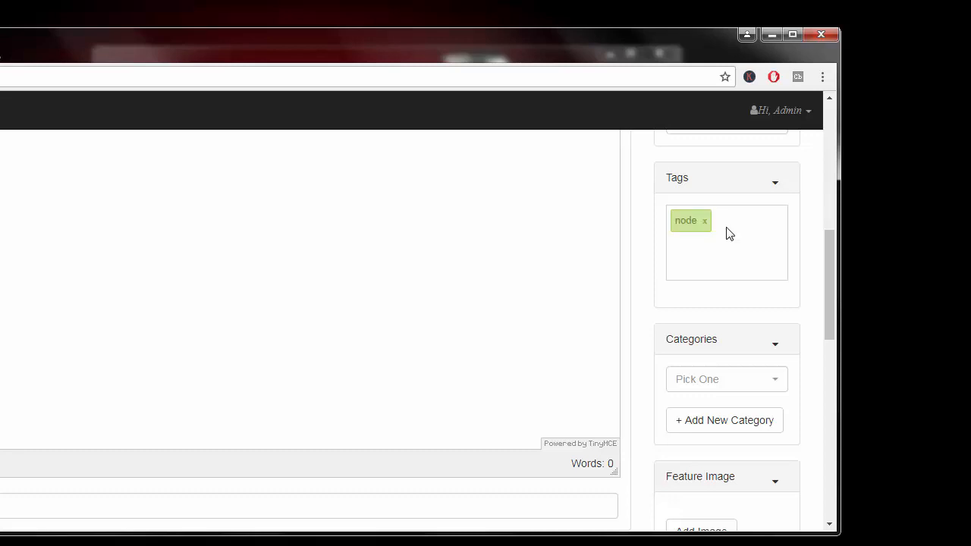
text(n)
key(BackSpace)
text(press)
key(Return)
text(js)
key(Return)
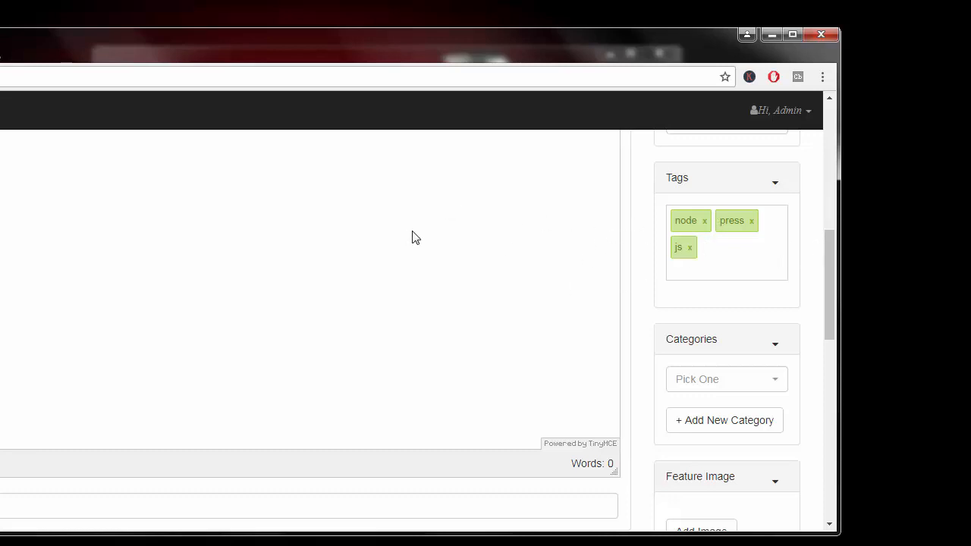
- Remove the js, press and node tags from the post
click(690, 250)
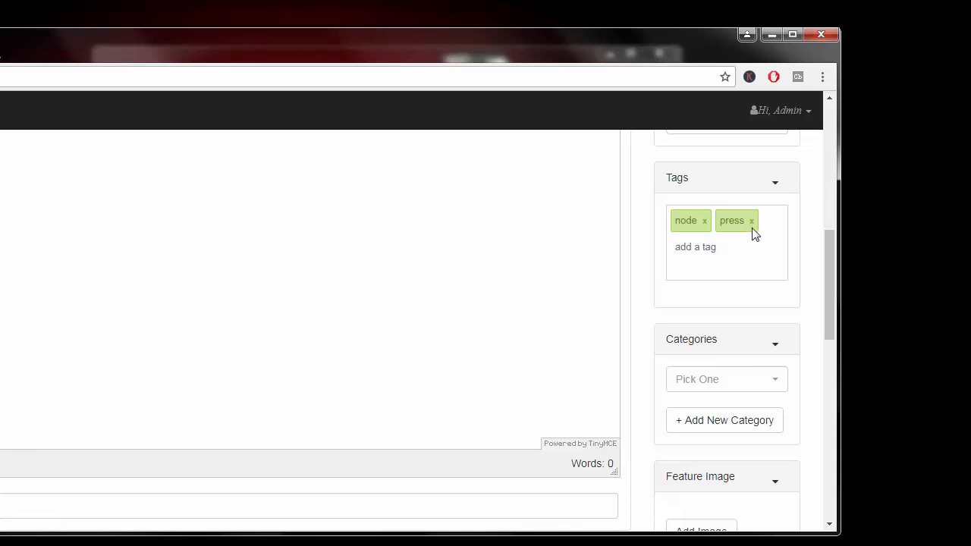
click(751, 221)
click(704, 222)
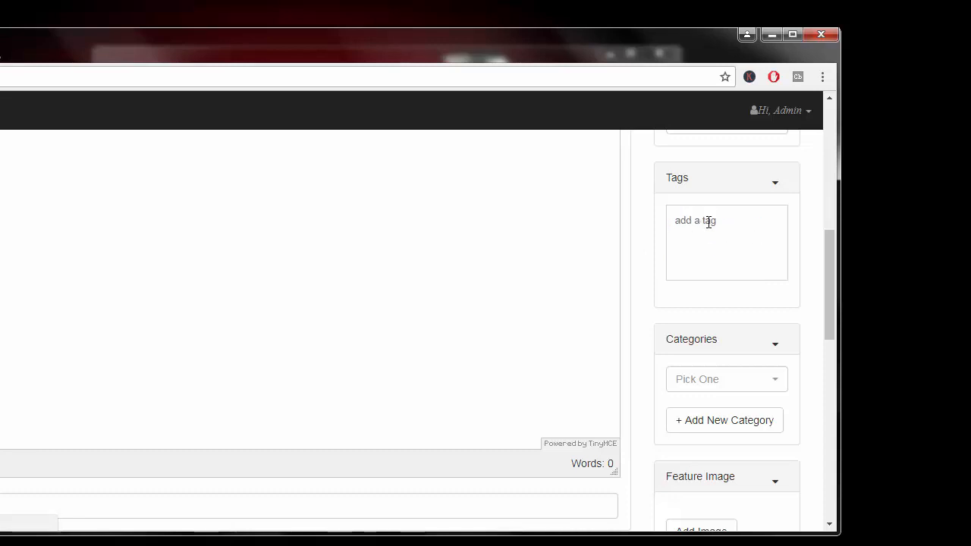
- Examine the existing choices in the post's category list without picking one
scroll(640, 239, down, 3)
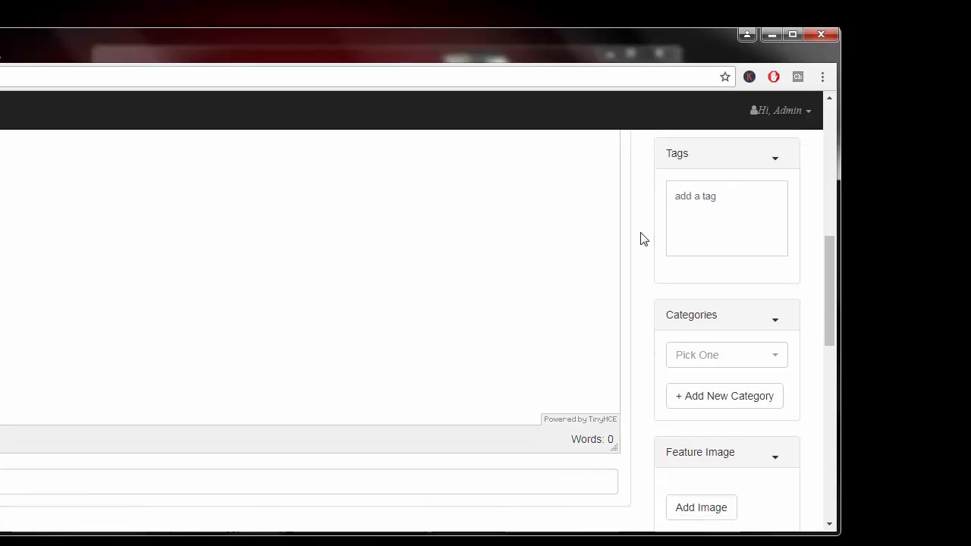
scroll(651, 211, up, 1)
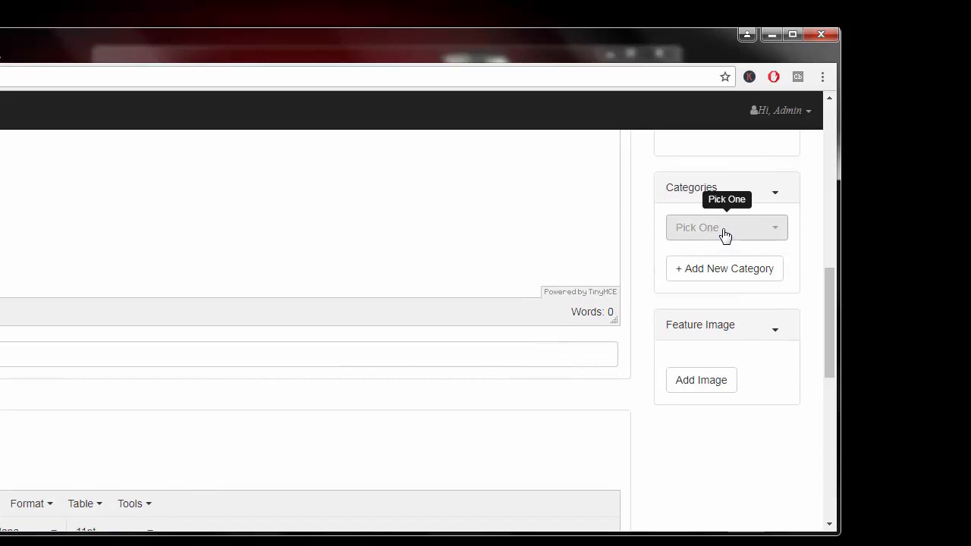
click(725, 233)
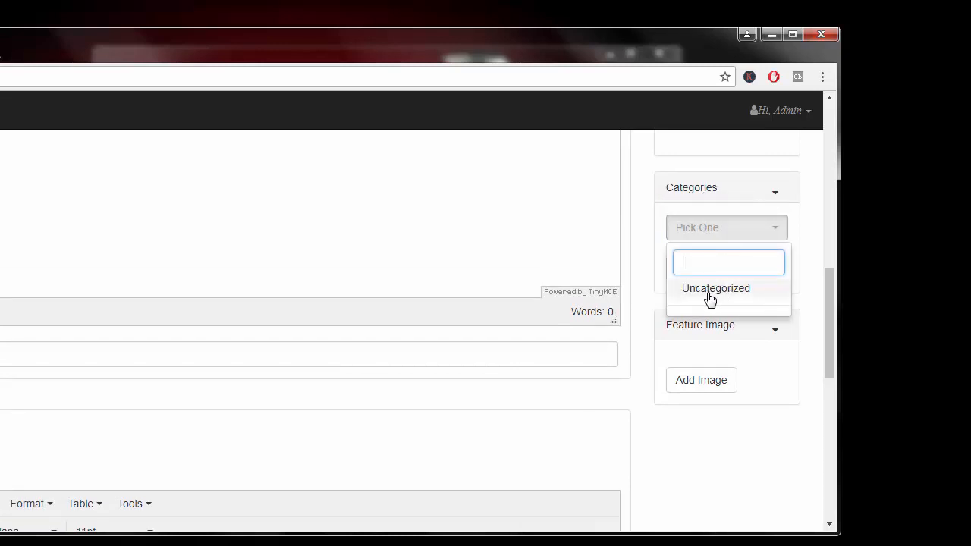
click(644, 257)
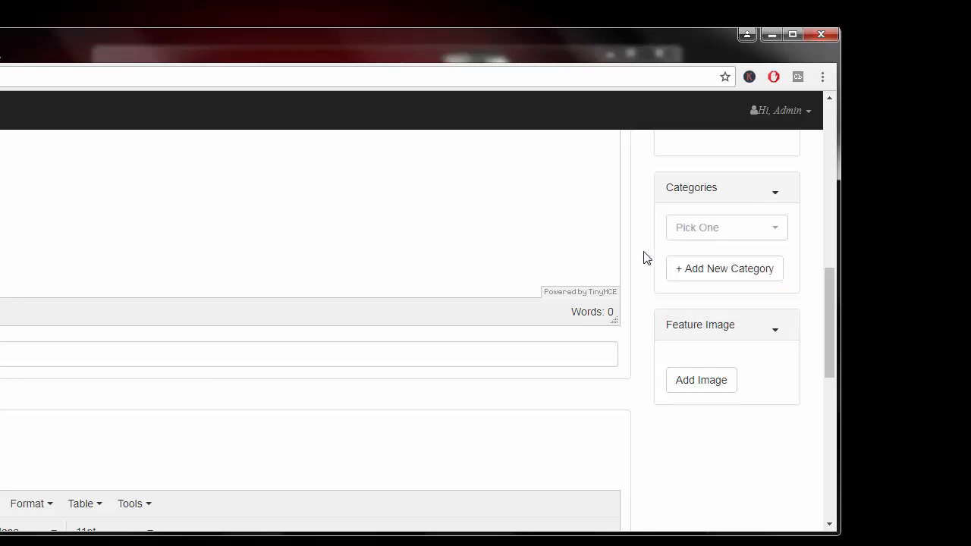
- Create two new categories named test 1 and test 2 from the post's Categories section and close the new category form
click(739, 278)
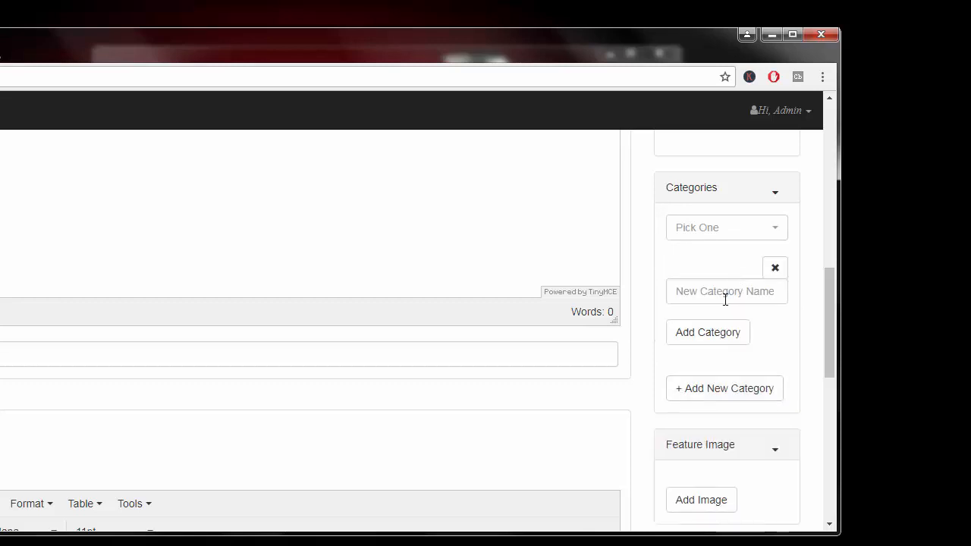
click(726, 295)
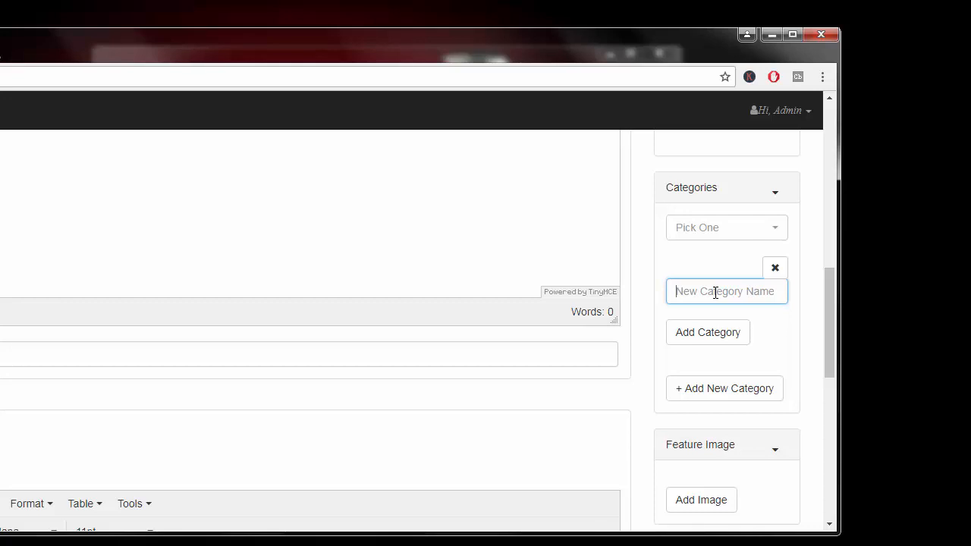
text(test 1)
click(714, 331)
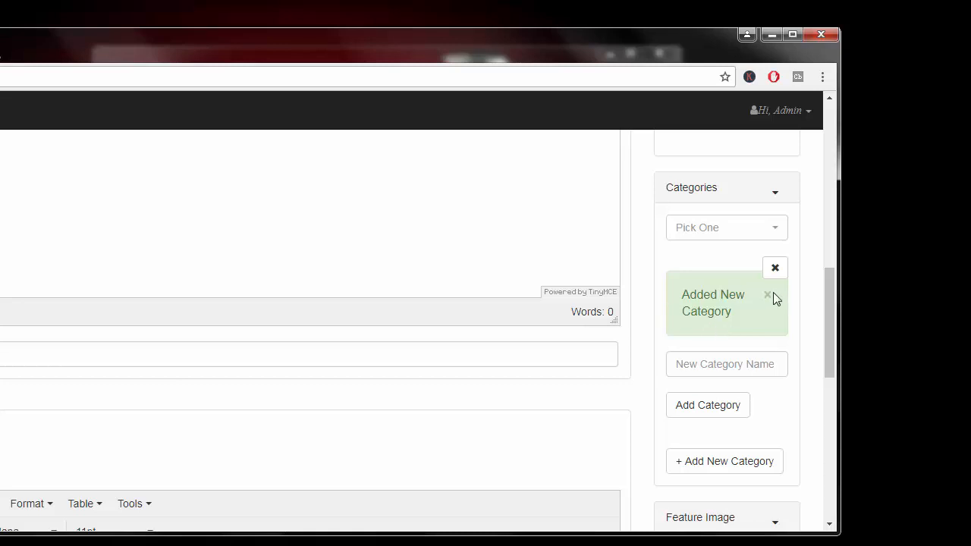
click(733, 364)
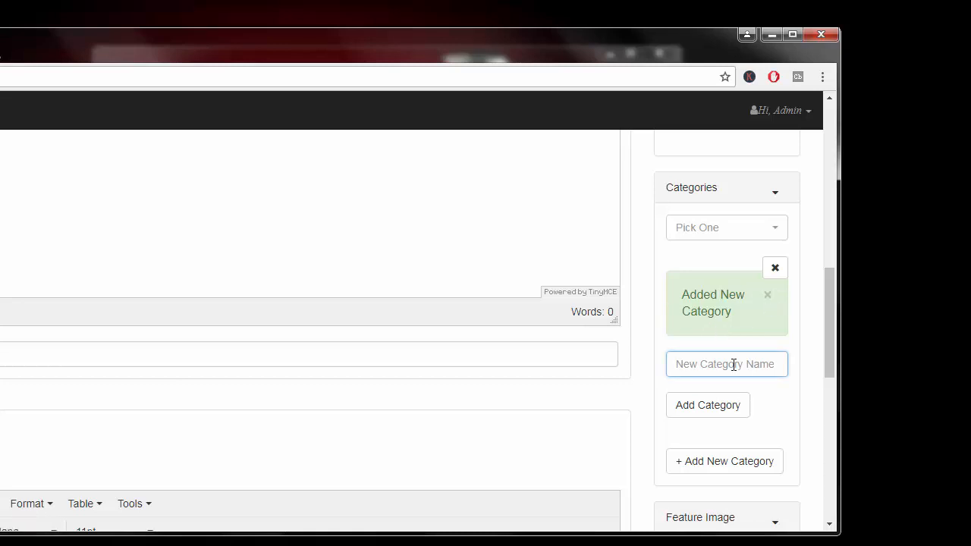
text(test 2)
click(721, 411)
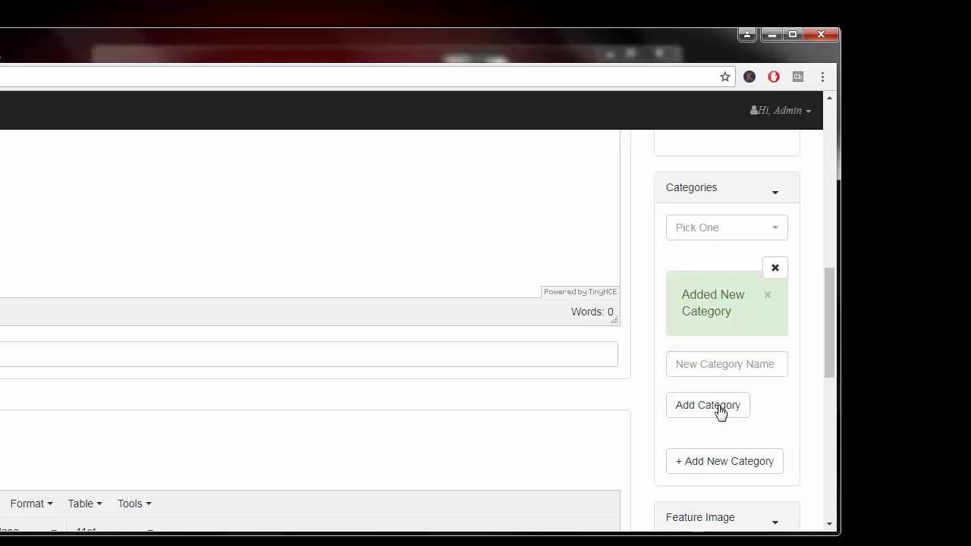
click(775, 270)
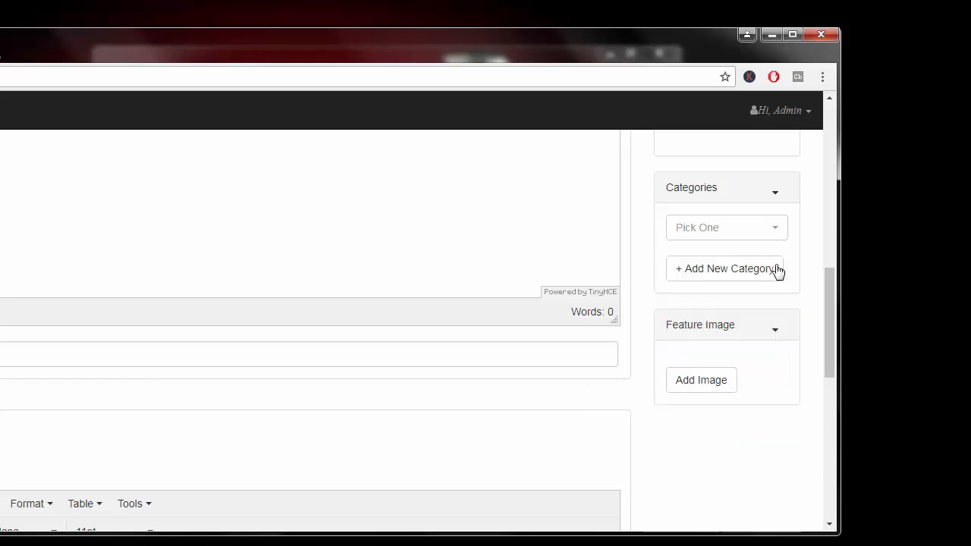
- Assign the categories test 1 and test 2 to the post and clear both selections again
click(738, 235)
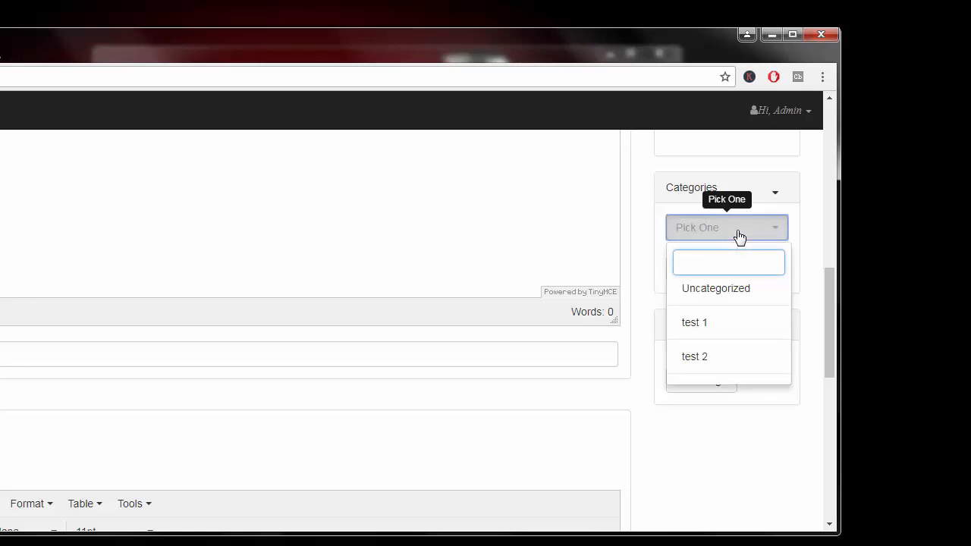
click(738, 234)
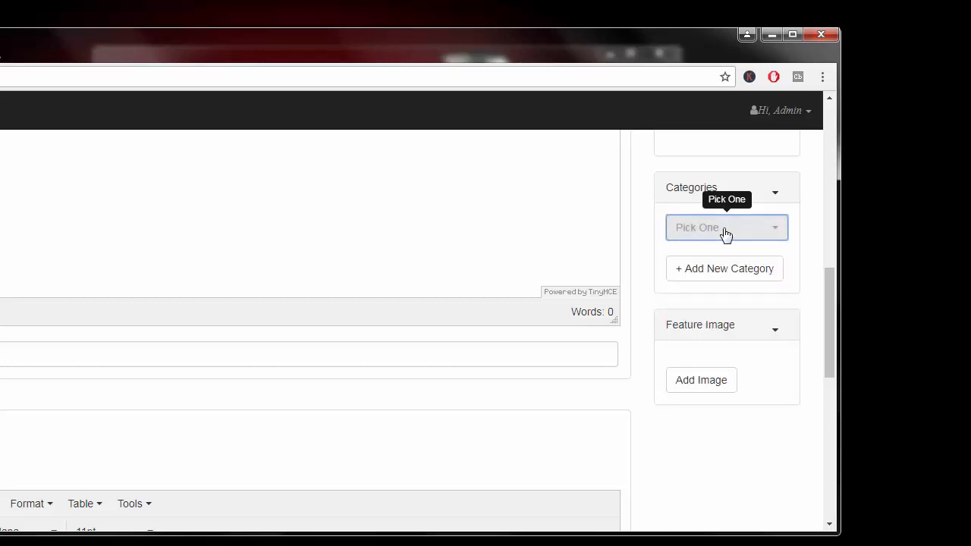
click(770, 235)
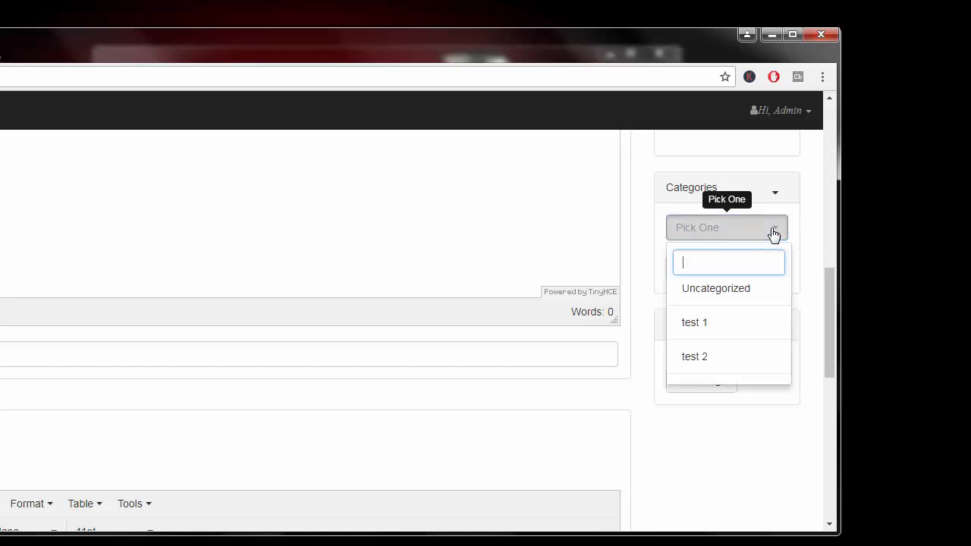
click(748, 332)
click(734, 358)
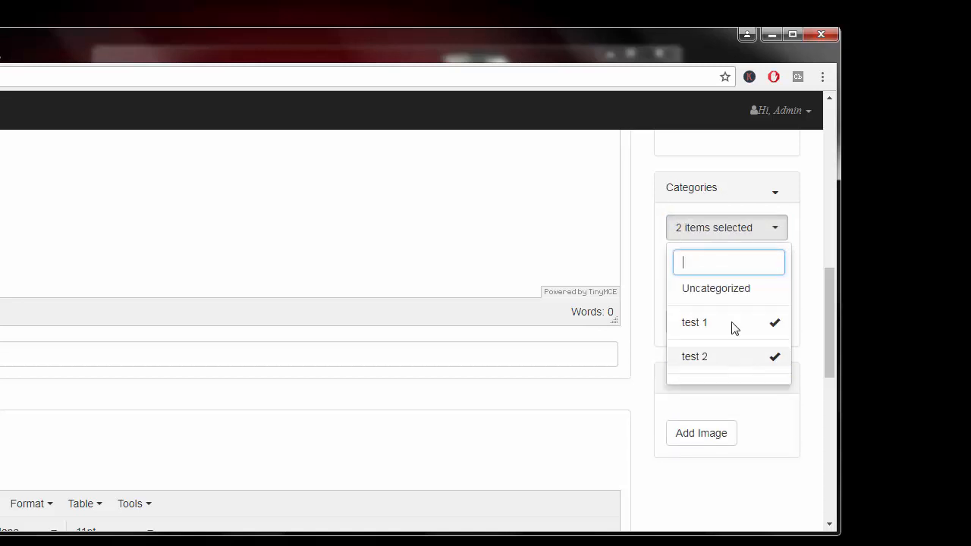
click(740, 360)
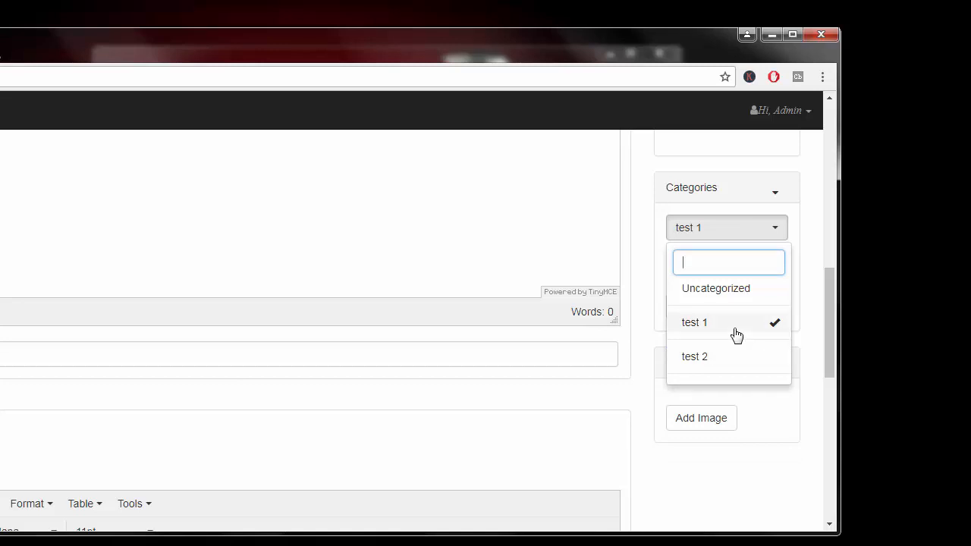
click(736, 335)
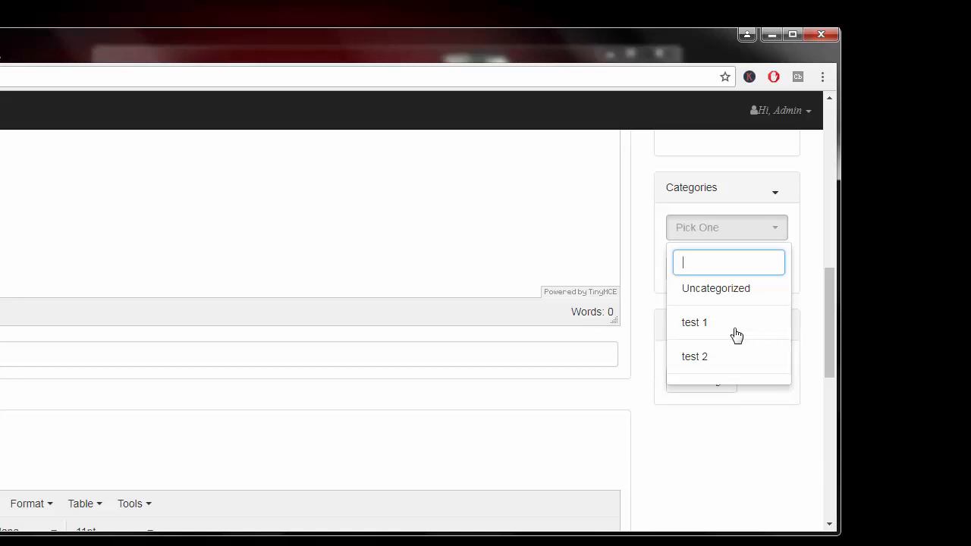
- Set test 1 as the post's only category after toggling test 2 and Uncategorized on and off
click(735, 335)
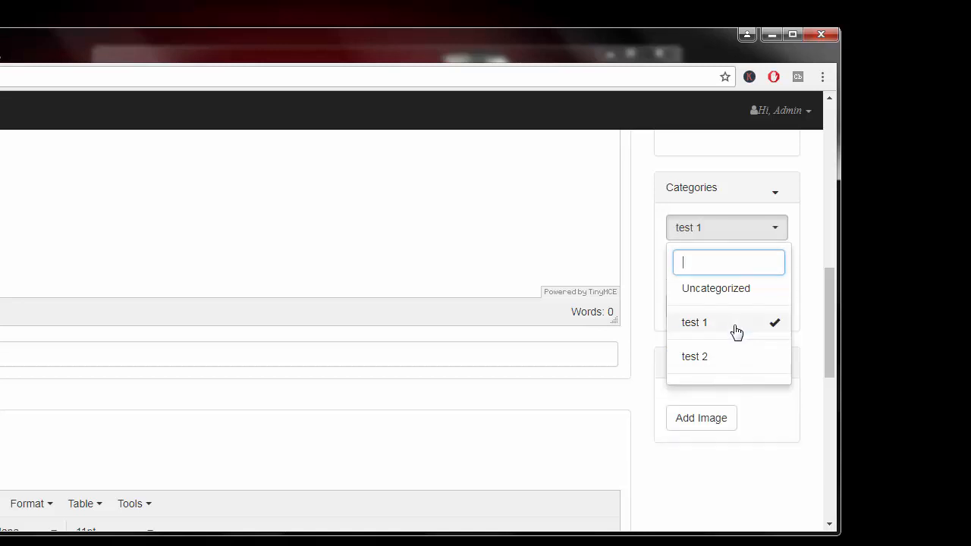
click(735, 357)
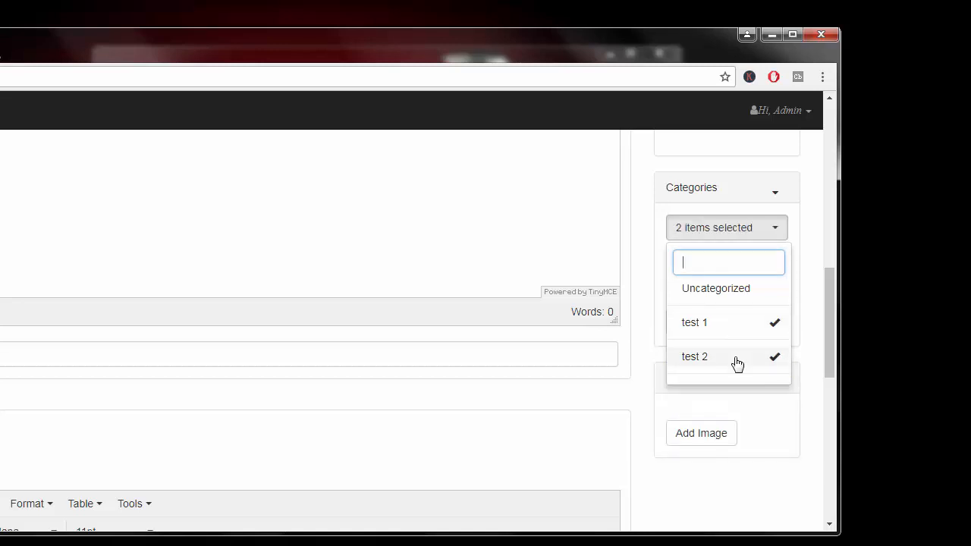
click(735, 358)
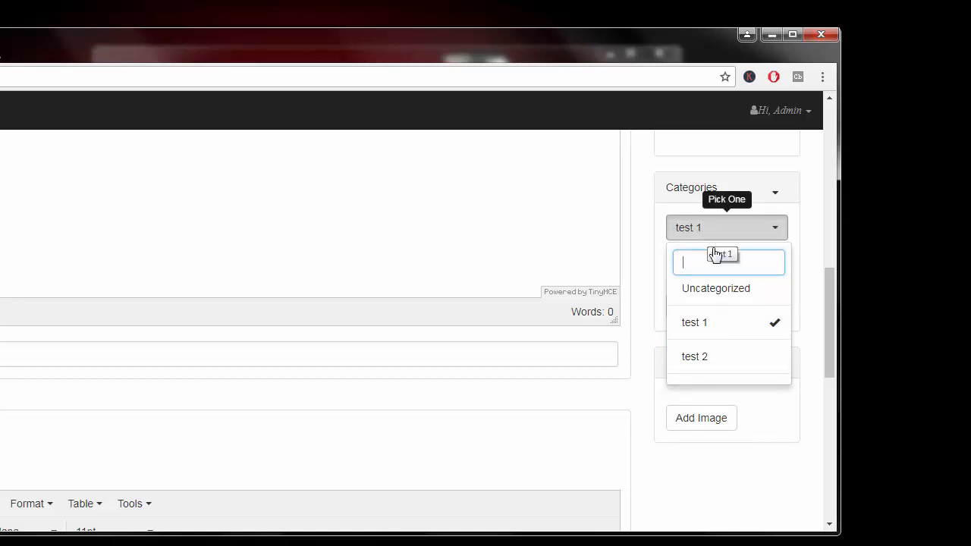
click(728, 359)
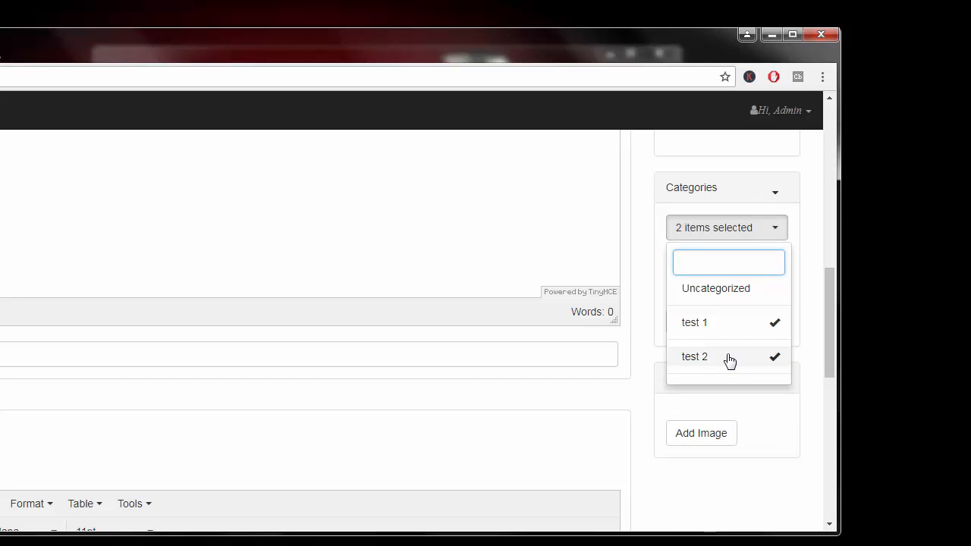
click(730, 296)
click(731, 297)
click(726, 358)
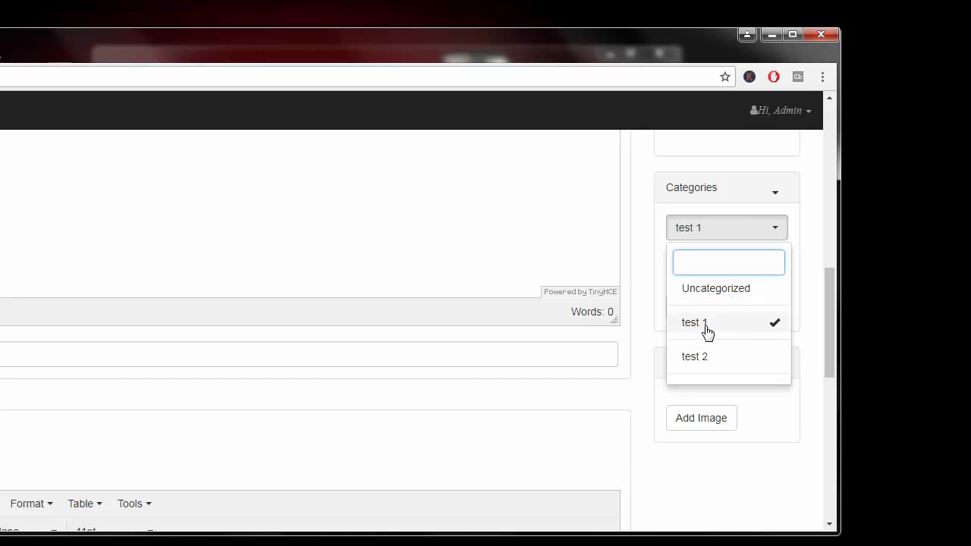
click(643, 232)
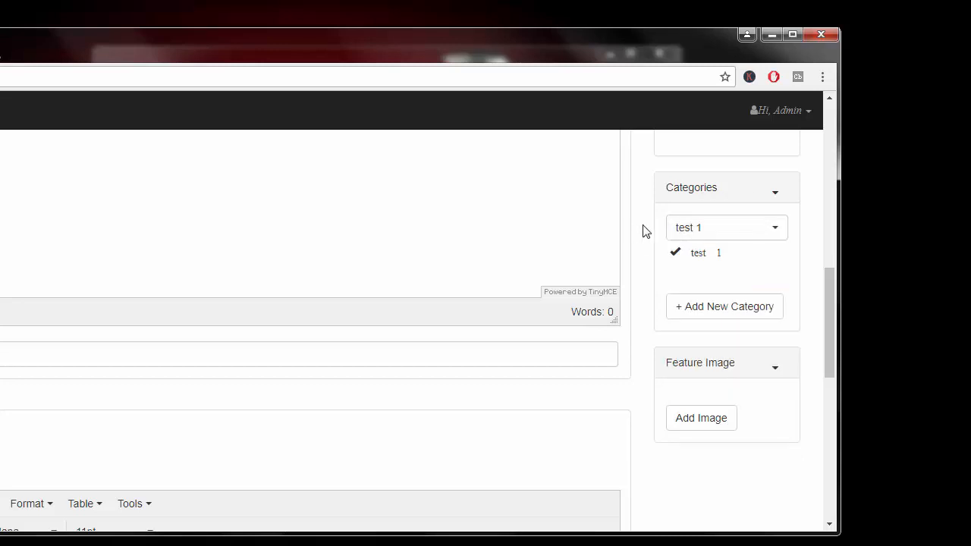
- Examine the upload option for the post's feature image and leave it without choosing a file
scroll(643, 232, down, 2)
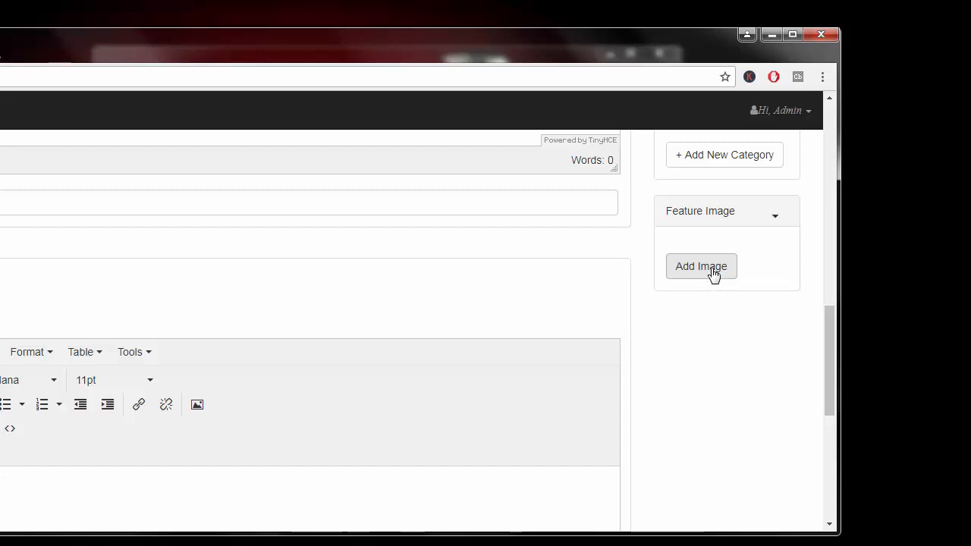
click(717, 270)
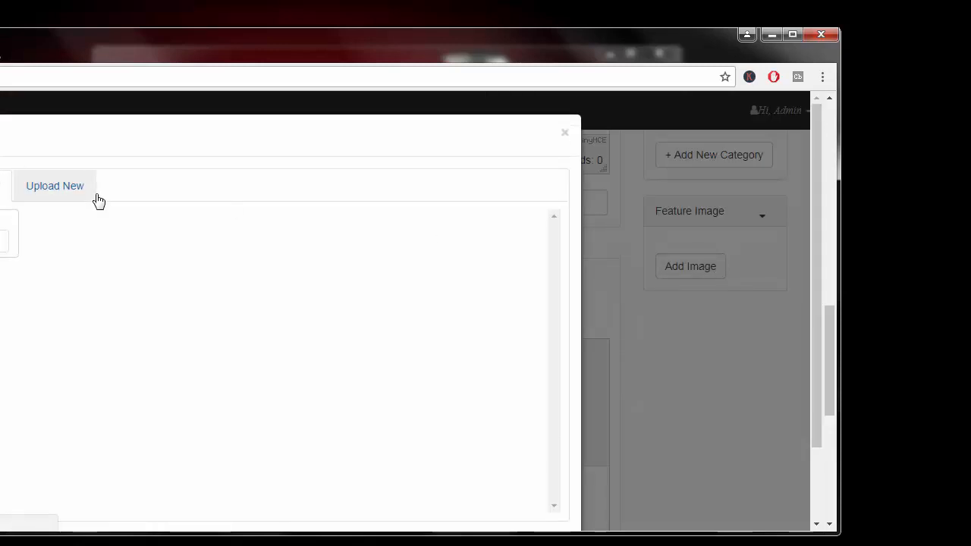
click(50, 191)
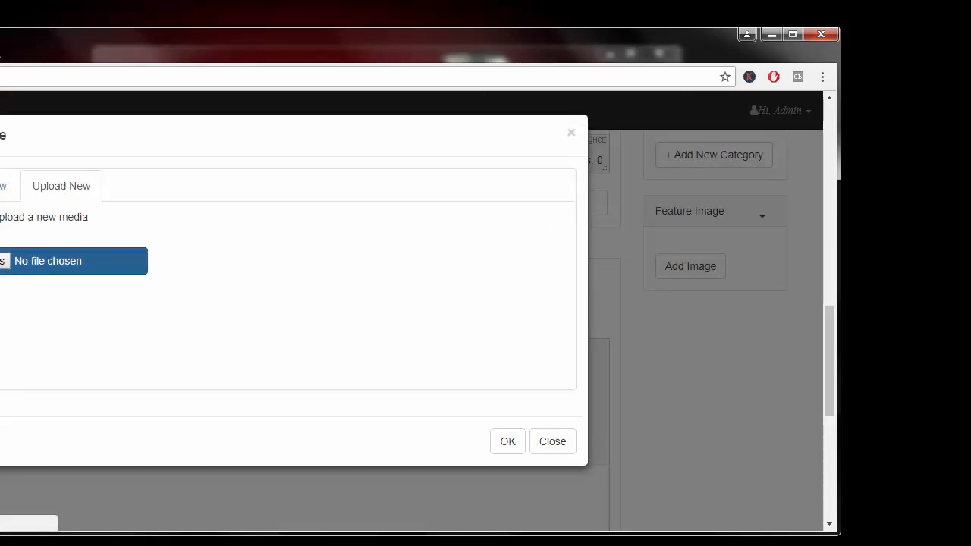
click(54, 261)
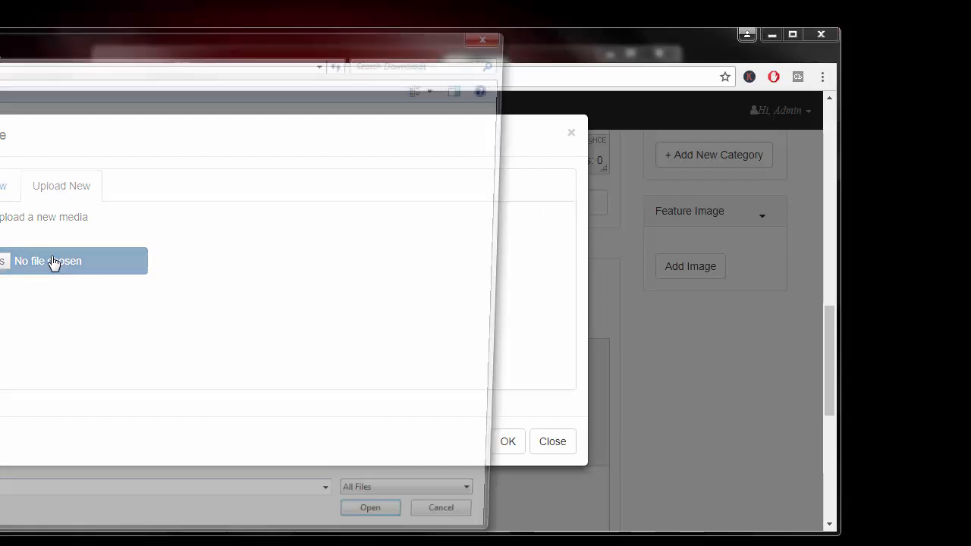
drag(0, 39, 118, 42)
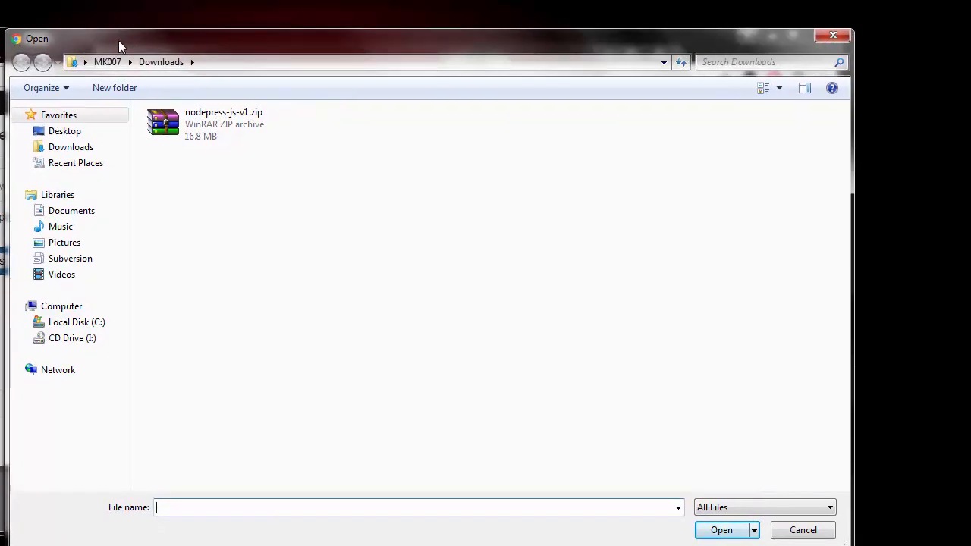
click(802, 531)
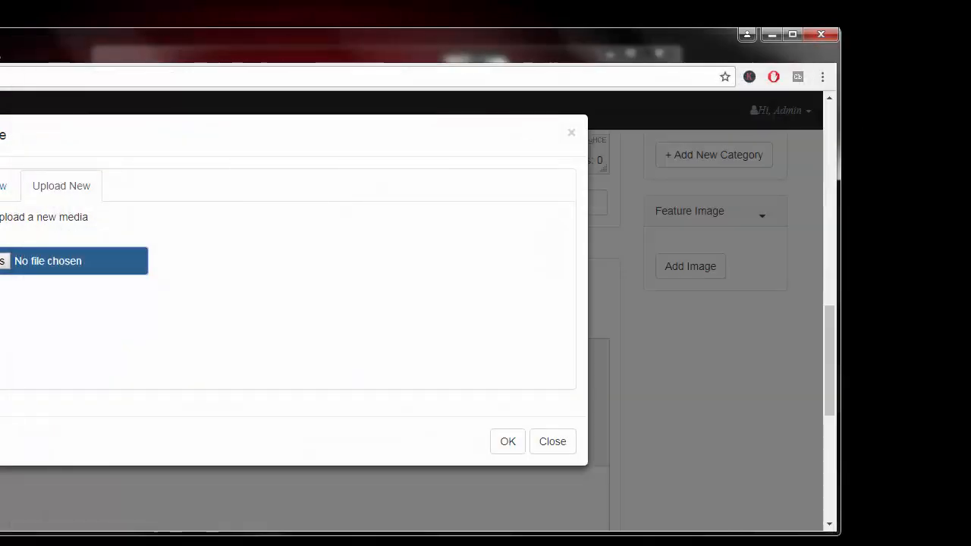
drag(72, 35, 224, 38)
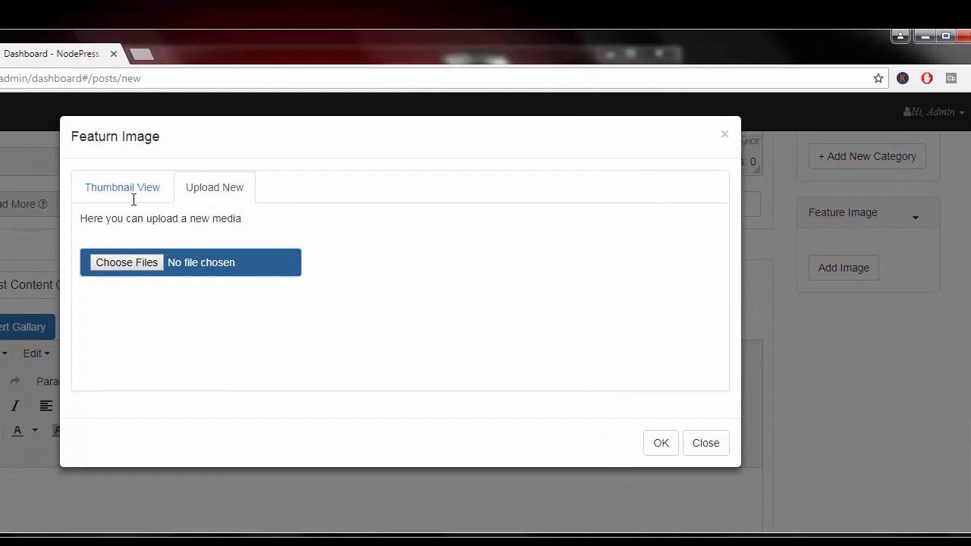
click(706, 443)
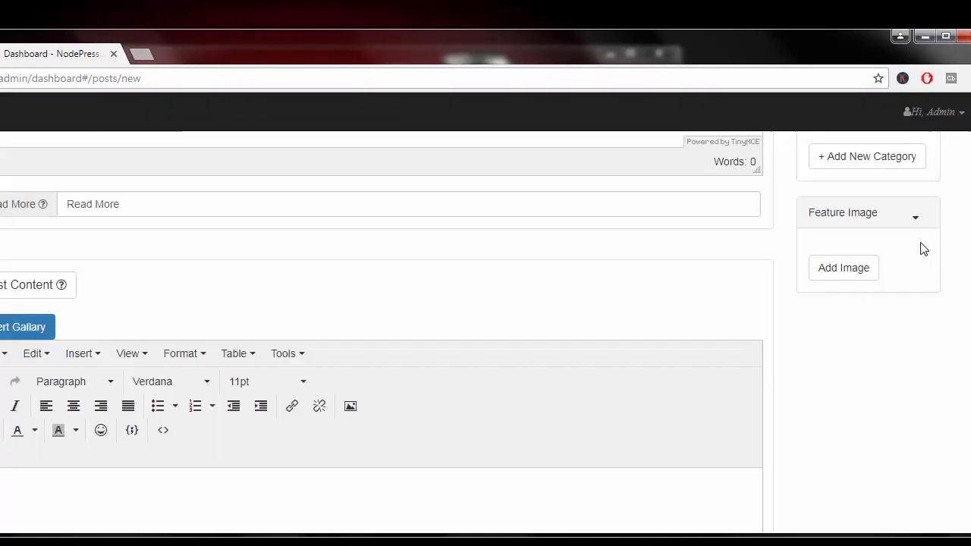
- Reopen the feature image upload, view the Downloads folder in the file chooser and cancel the file selection
click(844, 269)
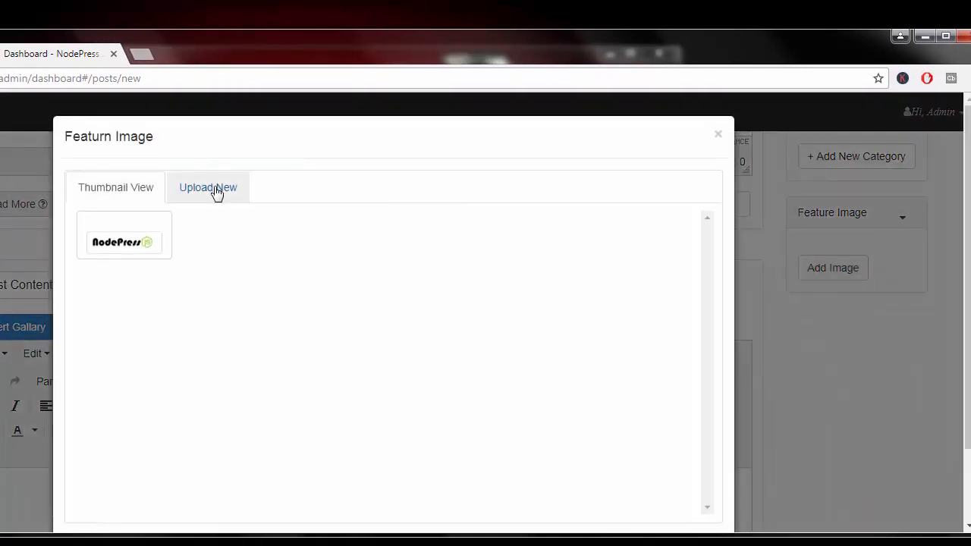
click(208, 187)
click(206, 265)
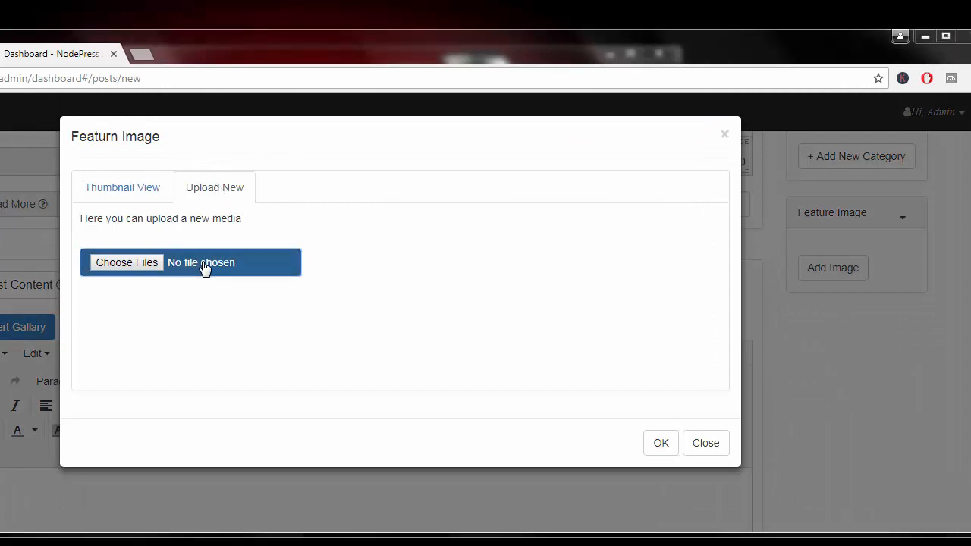
drag(264, 65, 69, 19)
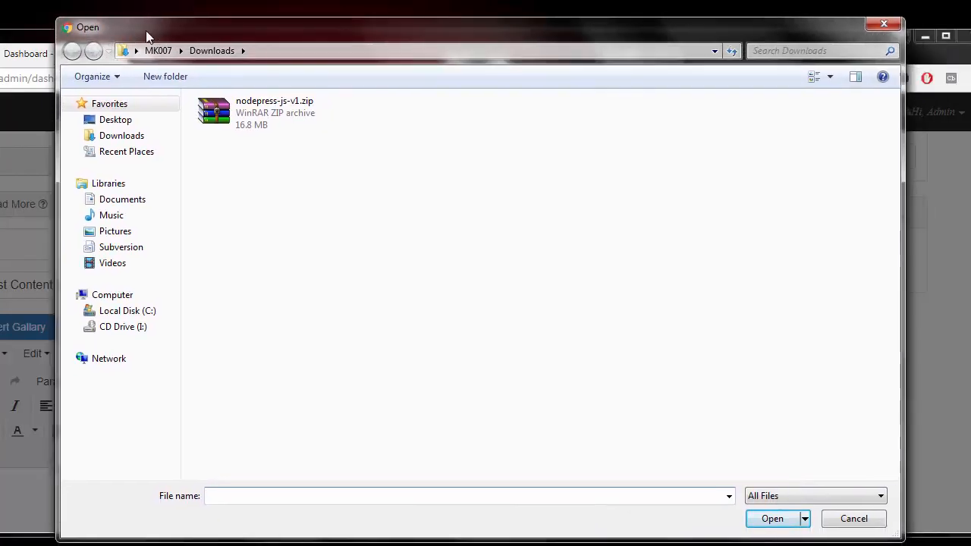
click(849, 520)
- Set the existing NodePress logo as the post's feature image and remove it again
click(106, 191)
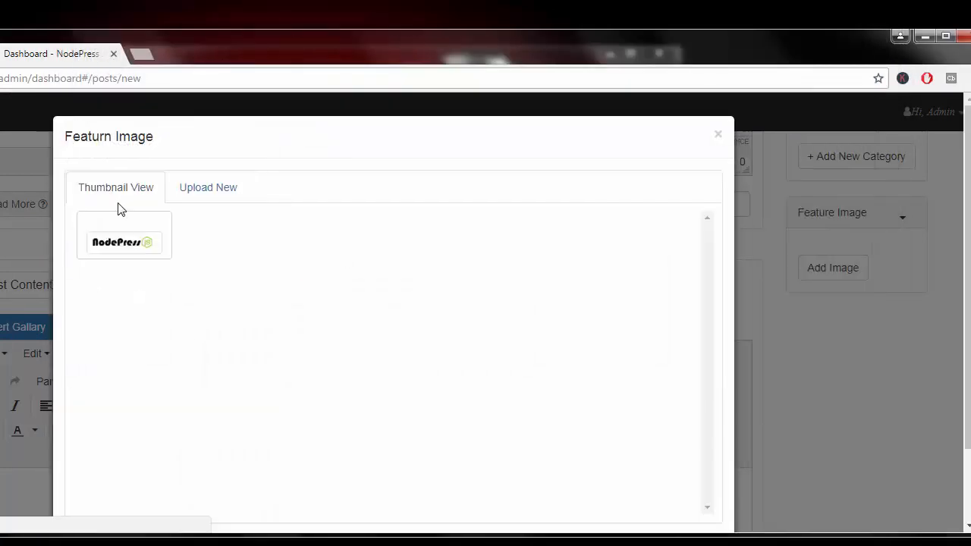
click(132, 253)
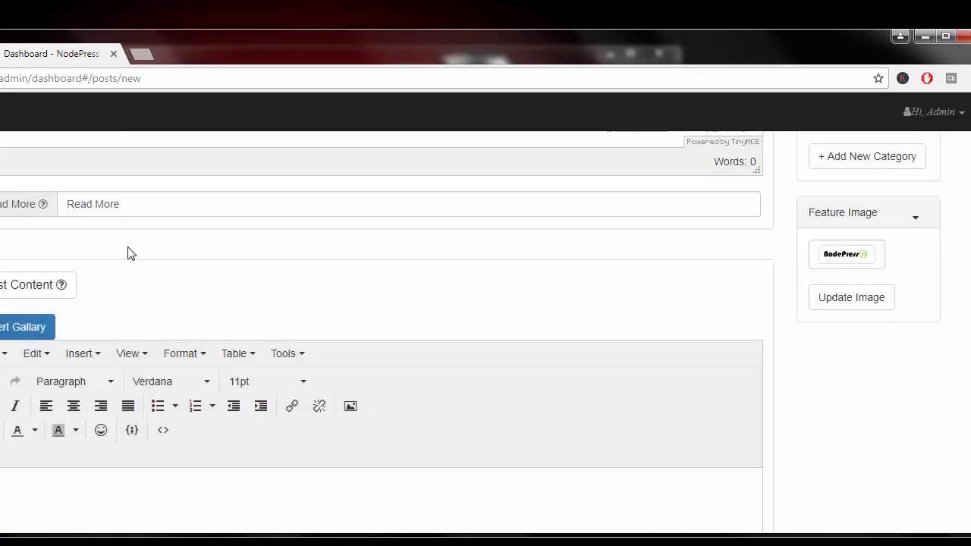
click(858, 260)
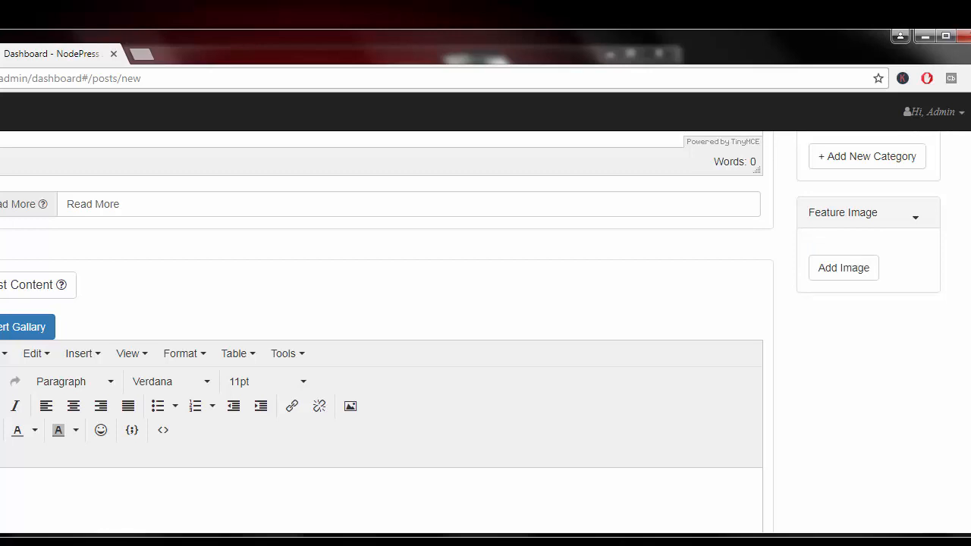
- Move and resize the browser window so that its full width and height fit on the screen
mouse_move(0, 537)
mouse_down()
mouse_move(80, 538)
mouse_move(11, 529)
mouse_up()
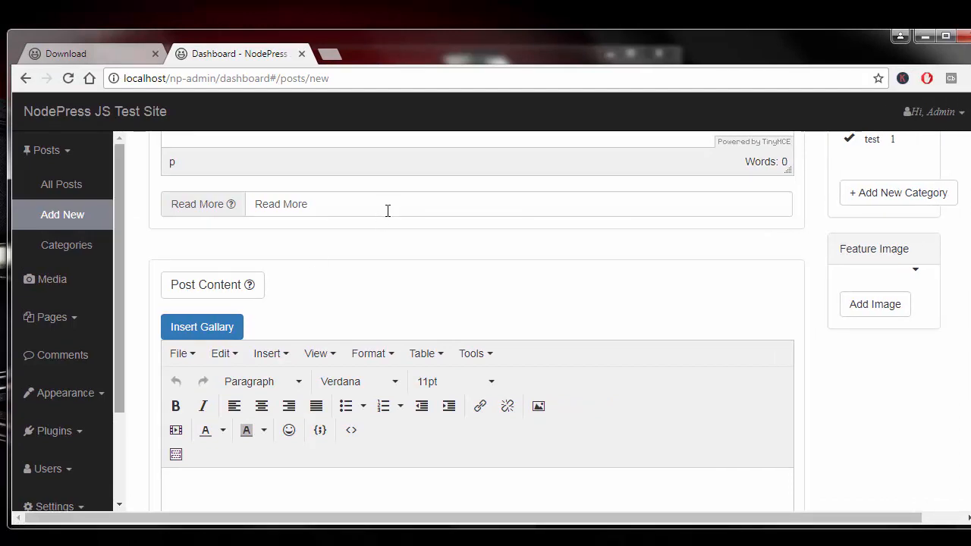
drag(442, 55, 432, 31)
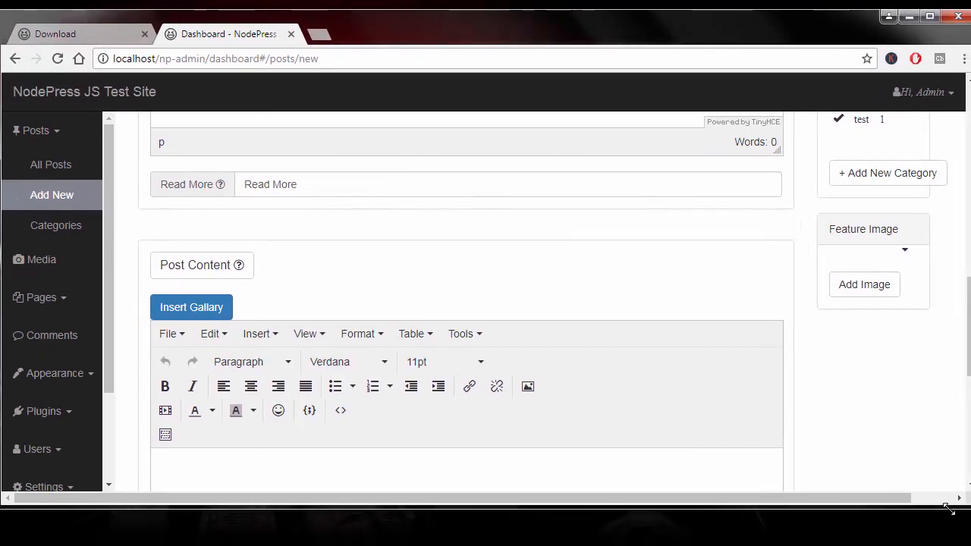
drag(970, 505, 961, 530)
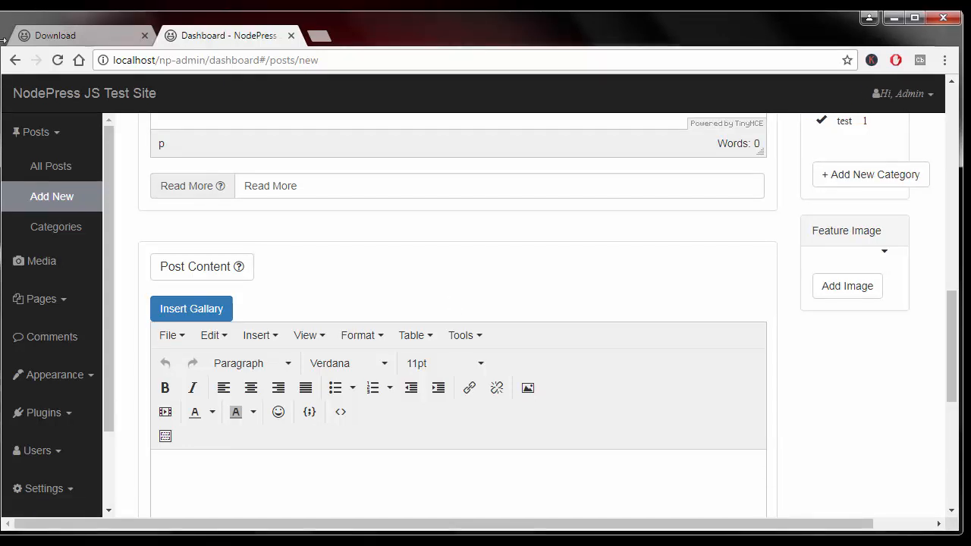
- Narrow the browser window from its left edge and close the NodePress JS Download page
drag(9, 10, 35, 12)
click(158, 38)
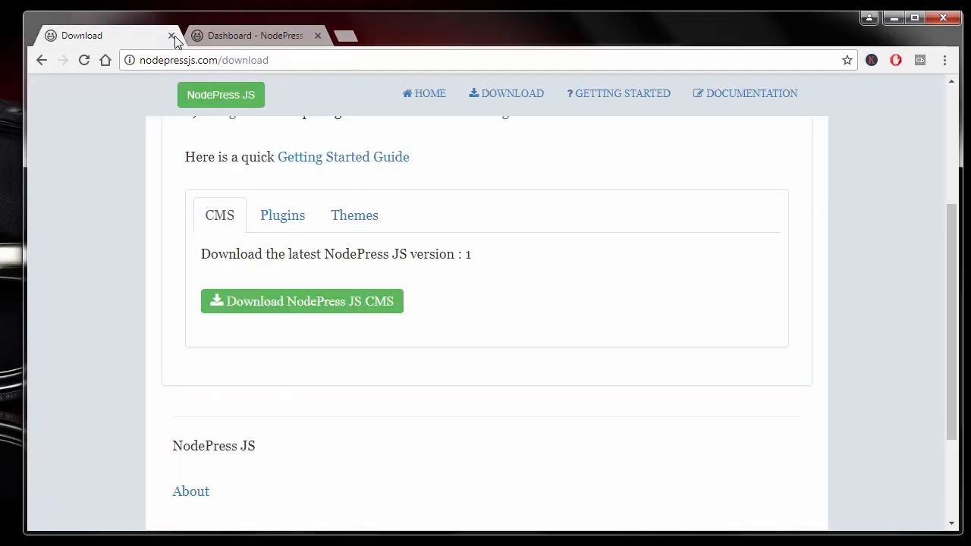
click(171, 35)
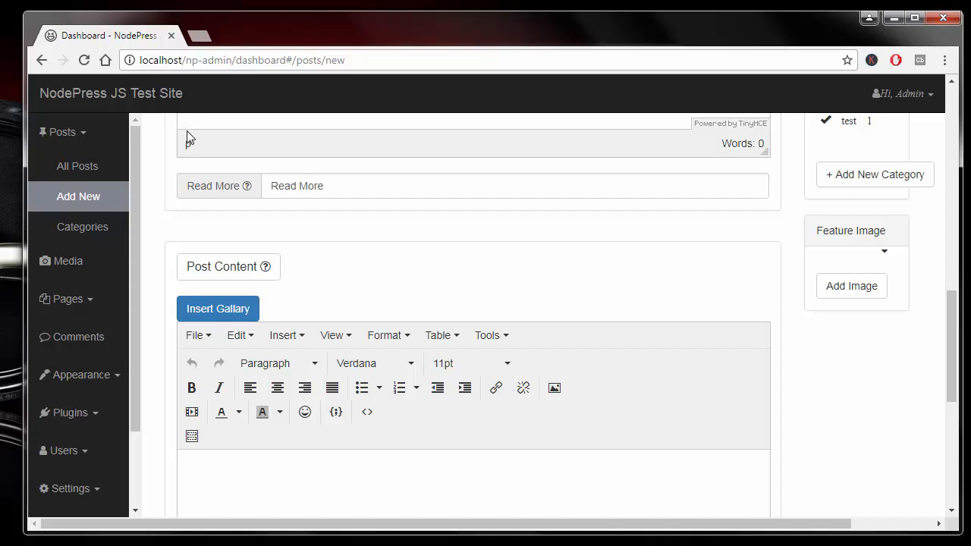
- Open the public site separately, view the Hello World post down to its comment form and return to the site's front page
click(90, 97)
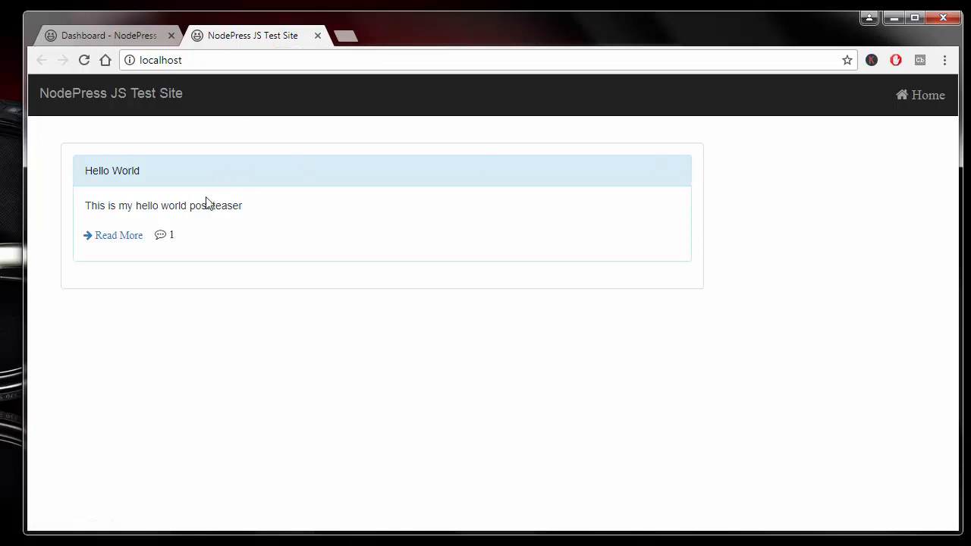
click(120, 239)
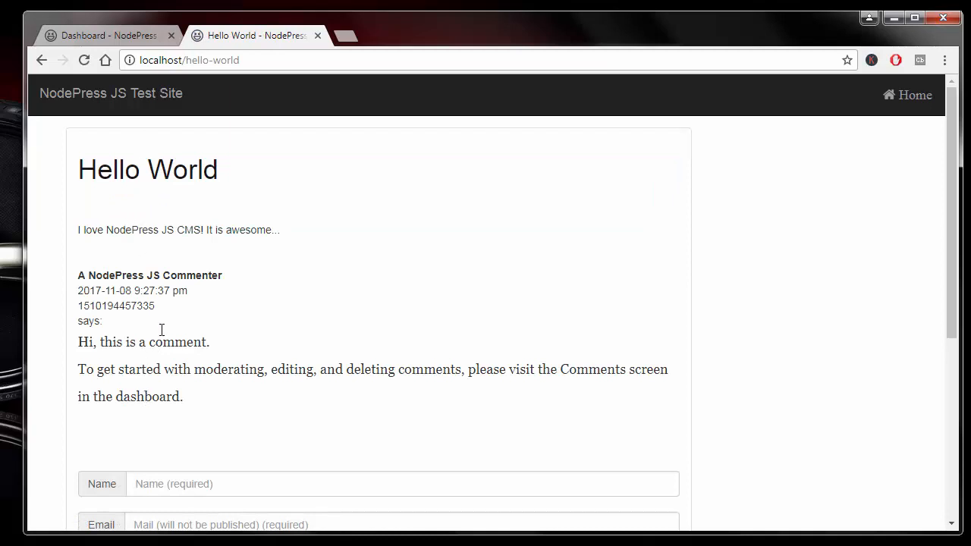
scroll(235, 228, down, 3)
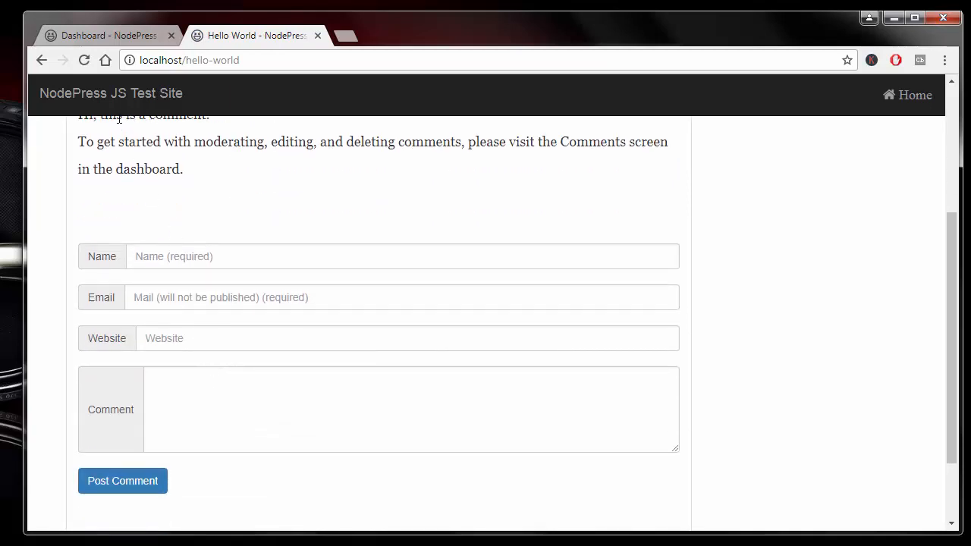
click(113, 96)
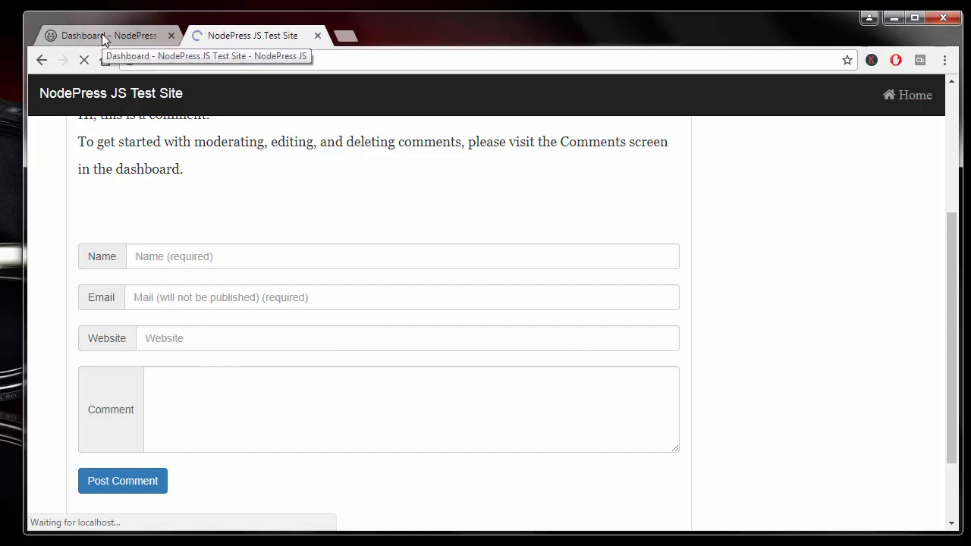
- Look at the beginning of the new post form in the dashboard and view the site's front page again
click(102, 33)
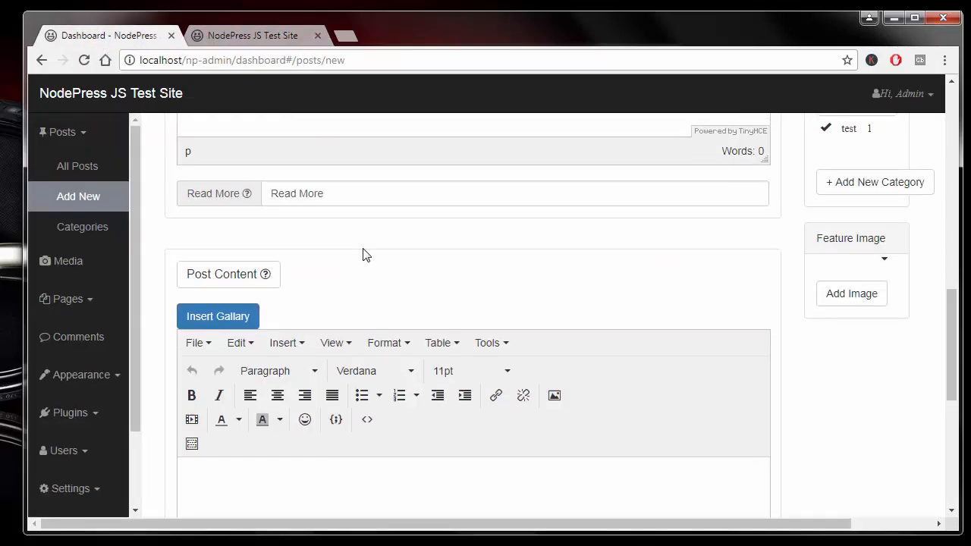
scroll(362, 254, up, 10)
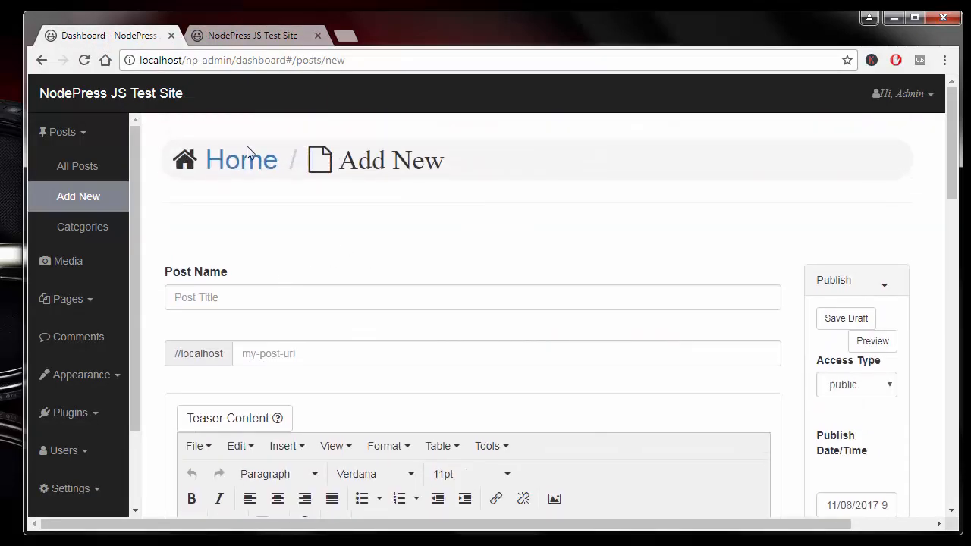
click(232, 32)
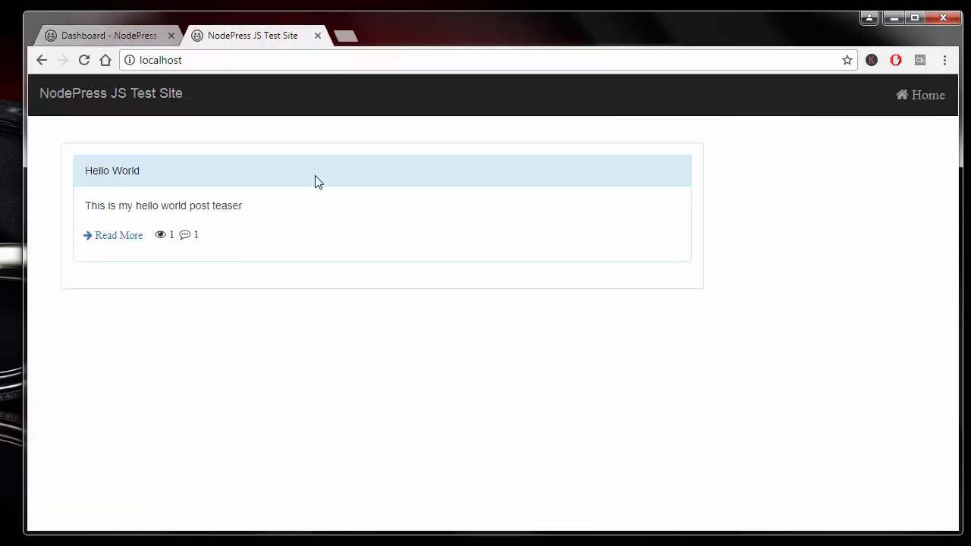
- Return to the Post 2 form and review its title, URL, teaser and full post content
click(116, 34)
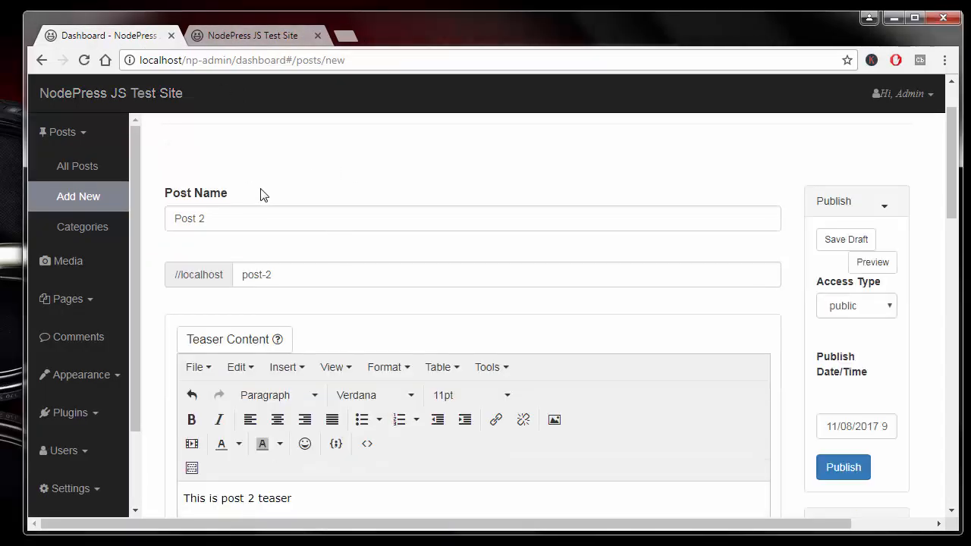
scroll(342, 191, down, 3)
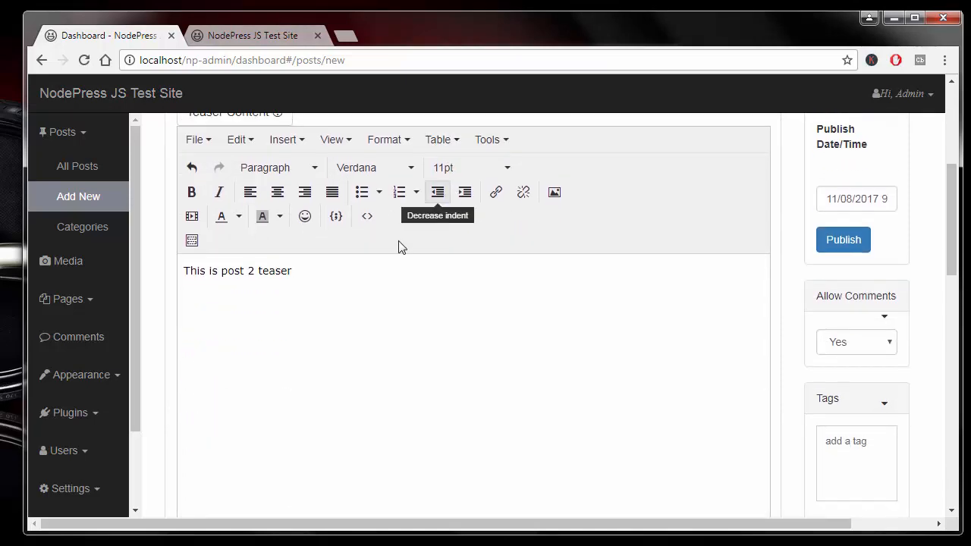
triple_click(188, 271)
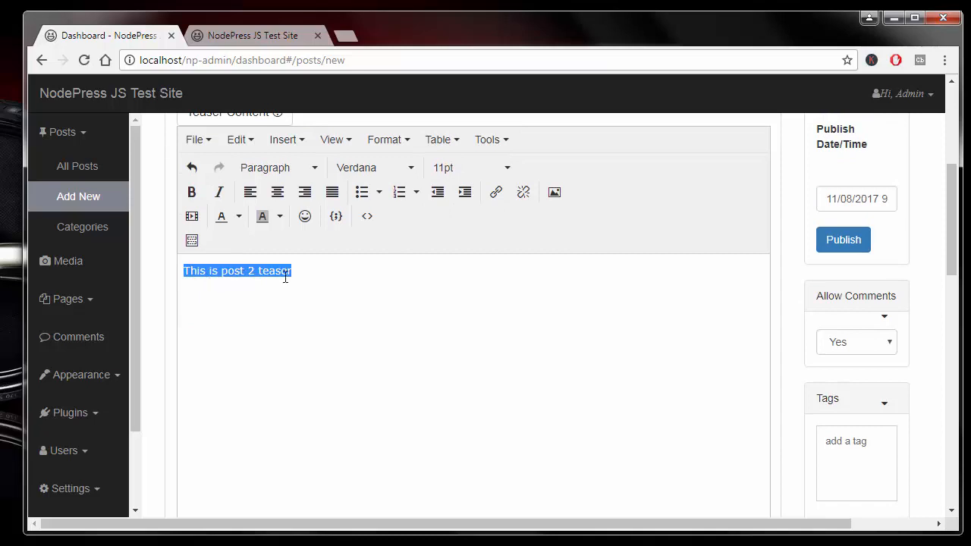
scroll(362, 281, down, 6)
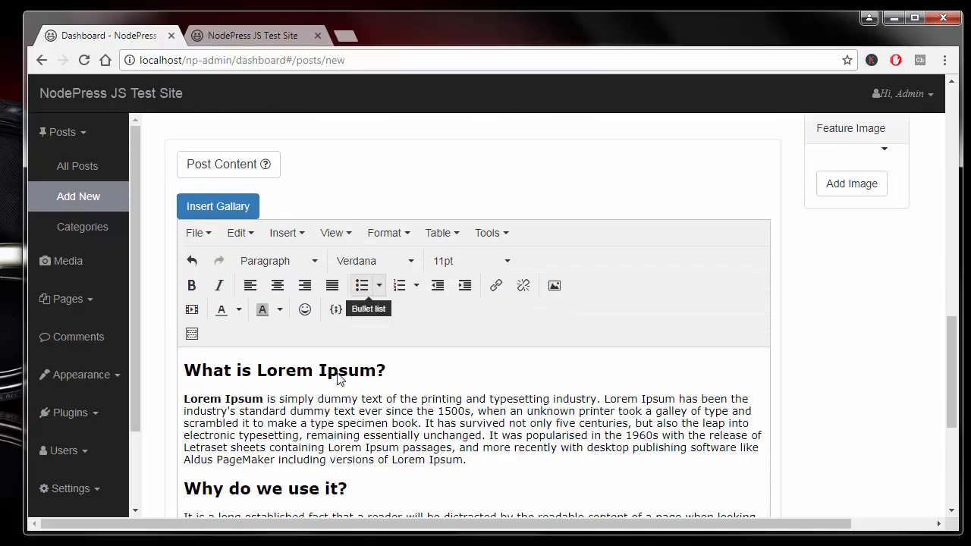
scroll(303, 397, down, 4)
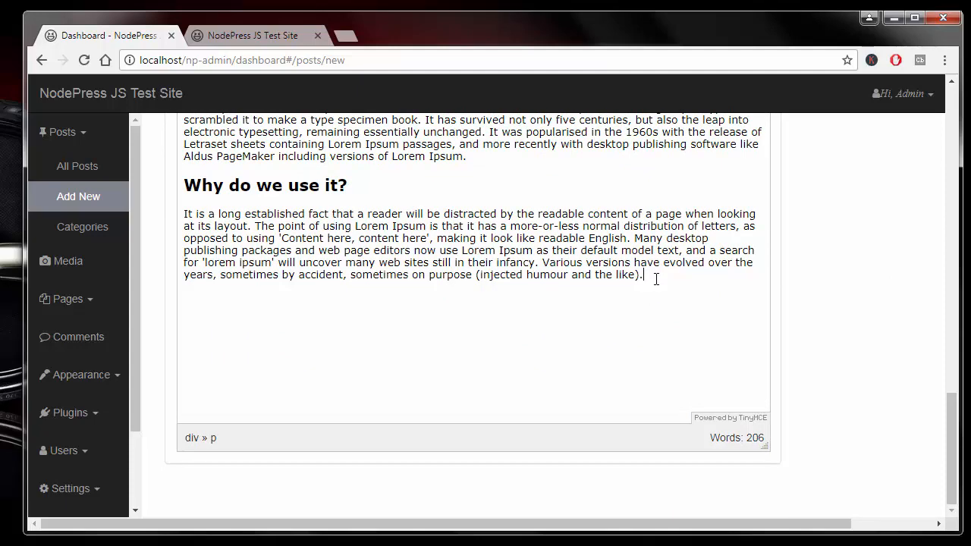
scroll(577, 276, up, 3)
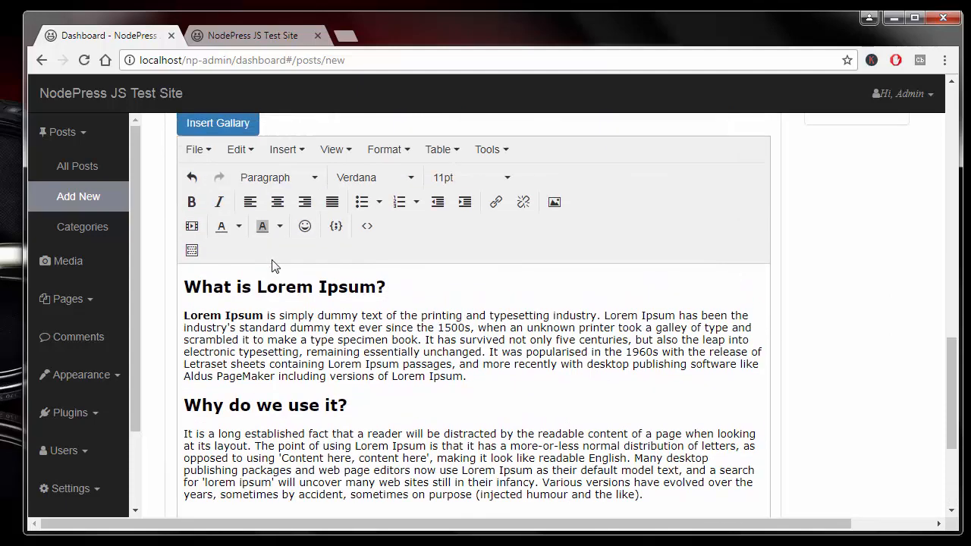
- Upload the Animal Wallpapers picture from the Sample Pictures folder through the post content's image file browser
click(557, 214)
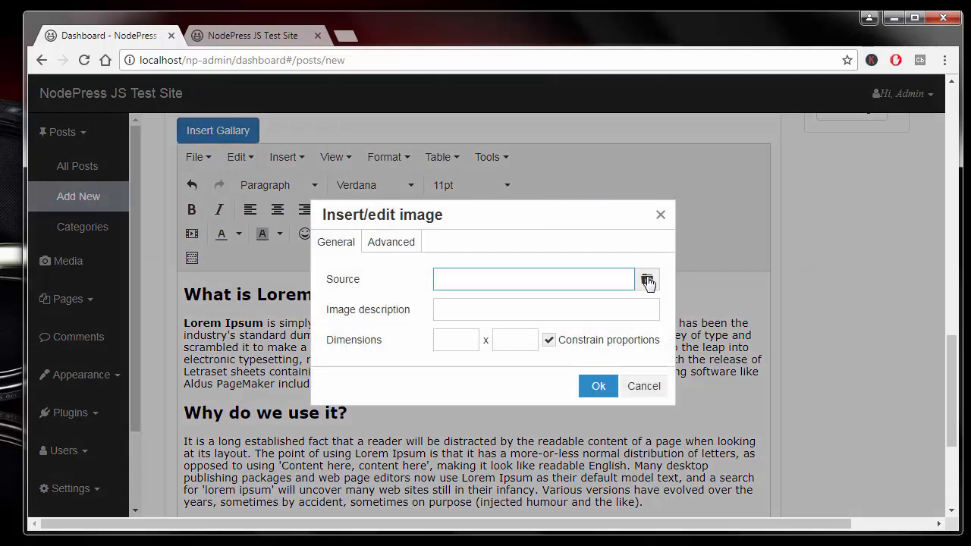
click(654, 285)
click(335, 126)
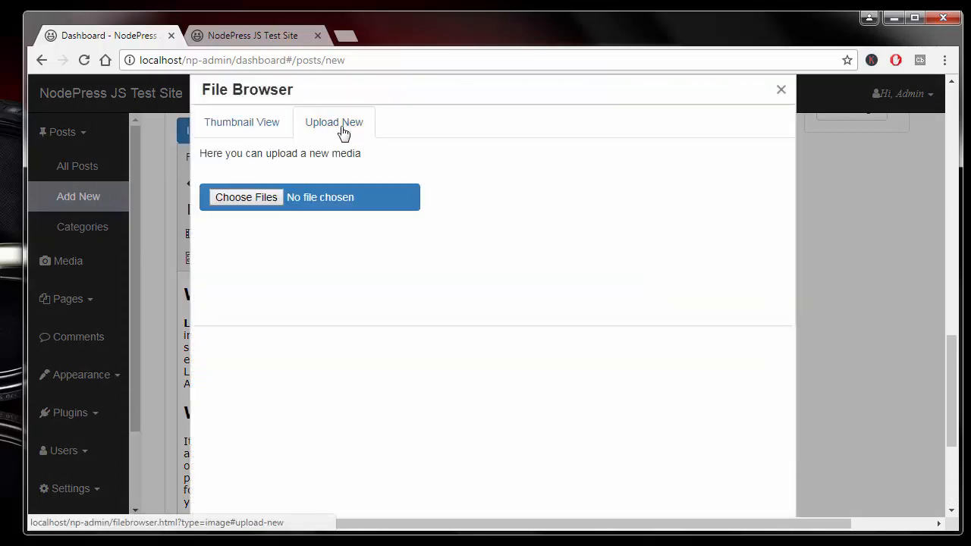
click(286, 204)
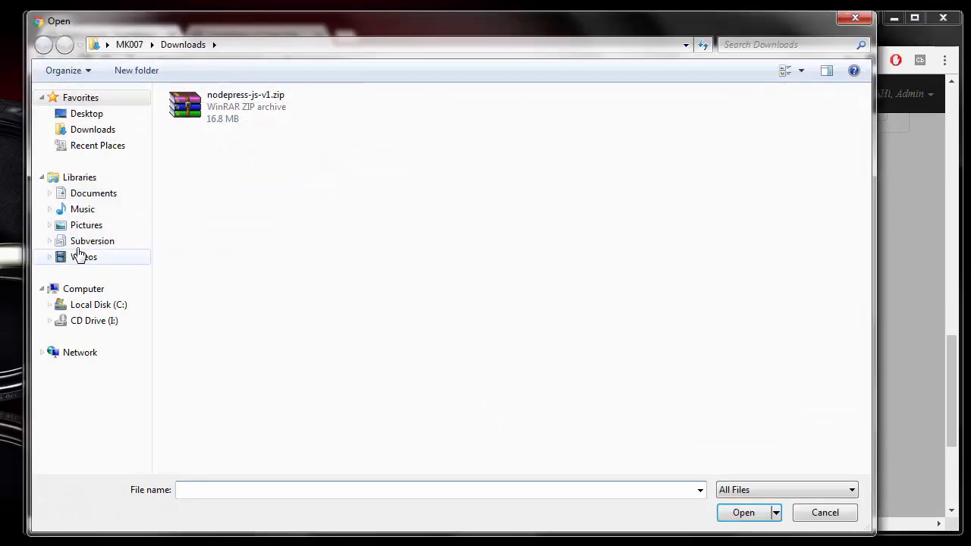
click(82, 226)
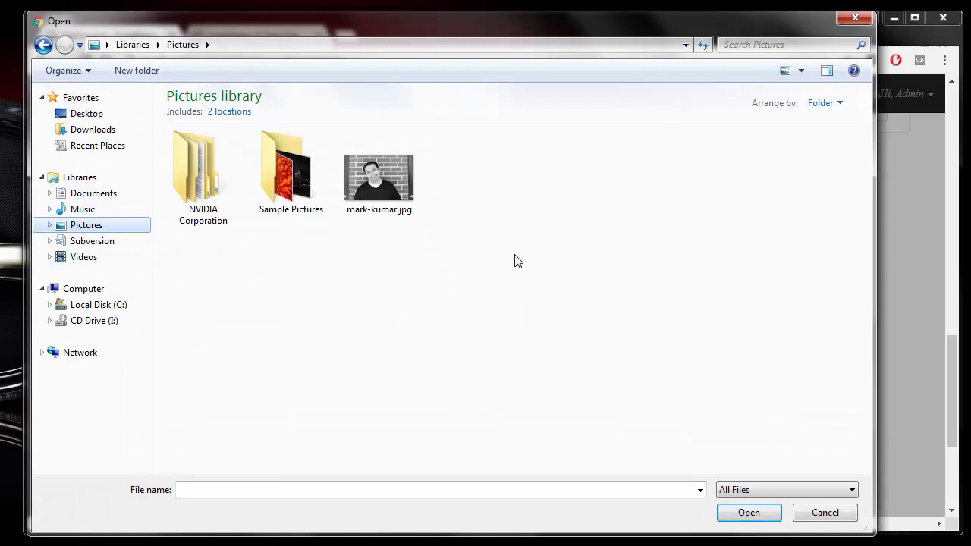
double_click(292, 189)
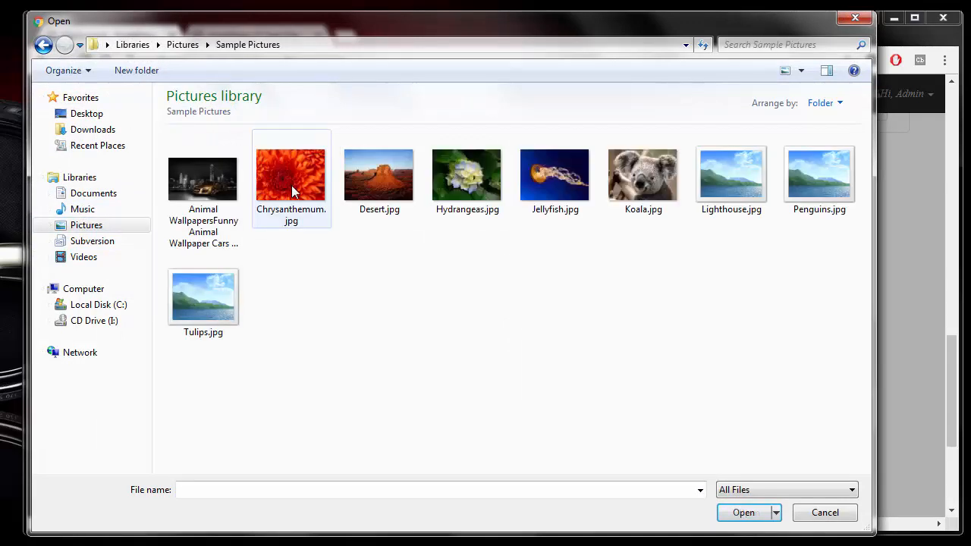
double_click(217, 177)
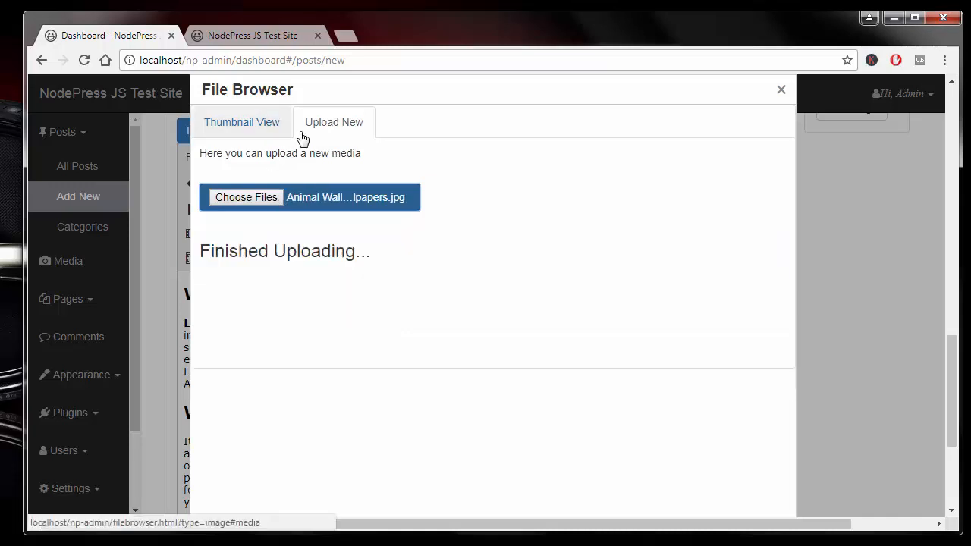
- Insert the uploaded car picture into the post content with dimensions 150 x 150
click(246, 126)
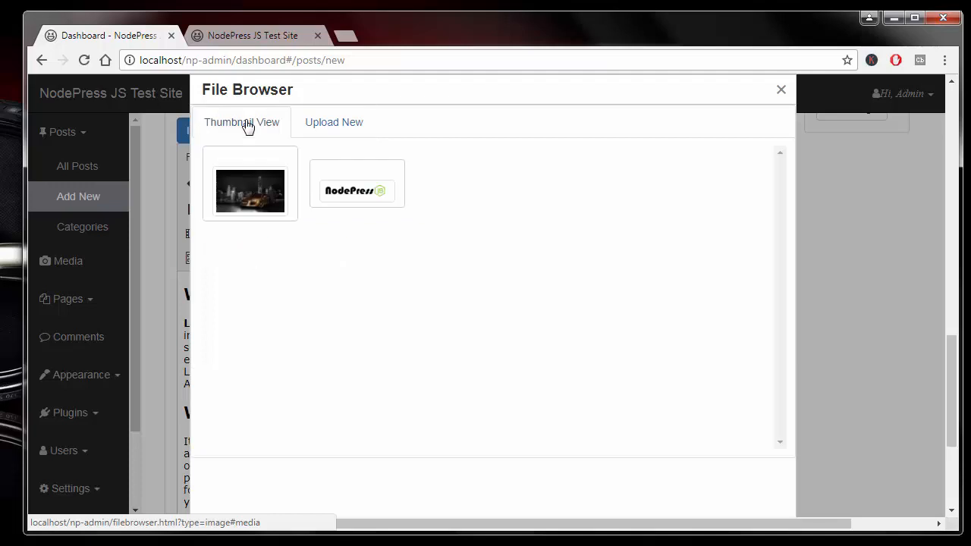
click(255, 197)
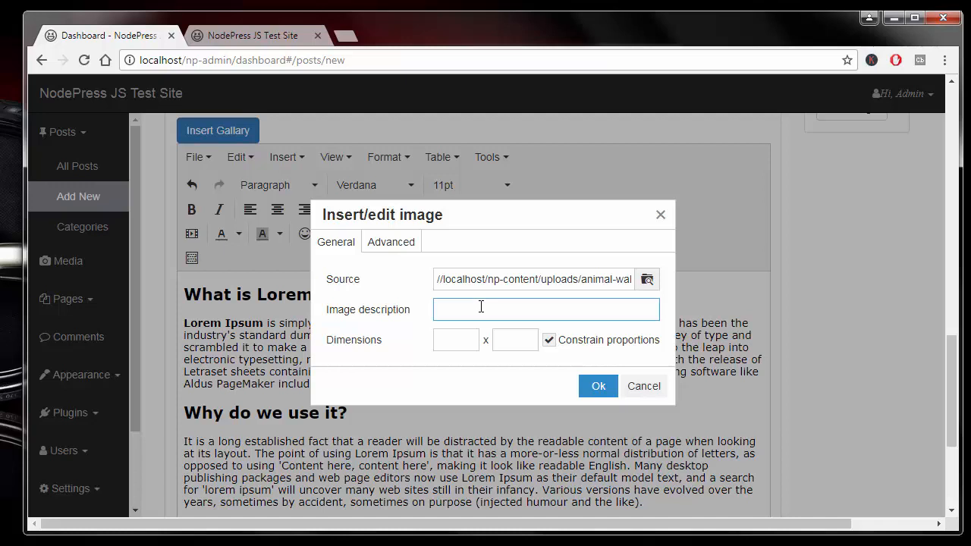
click(455, 341)
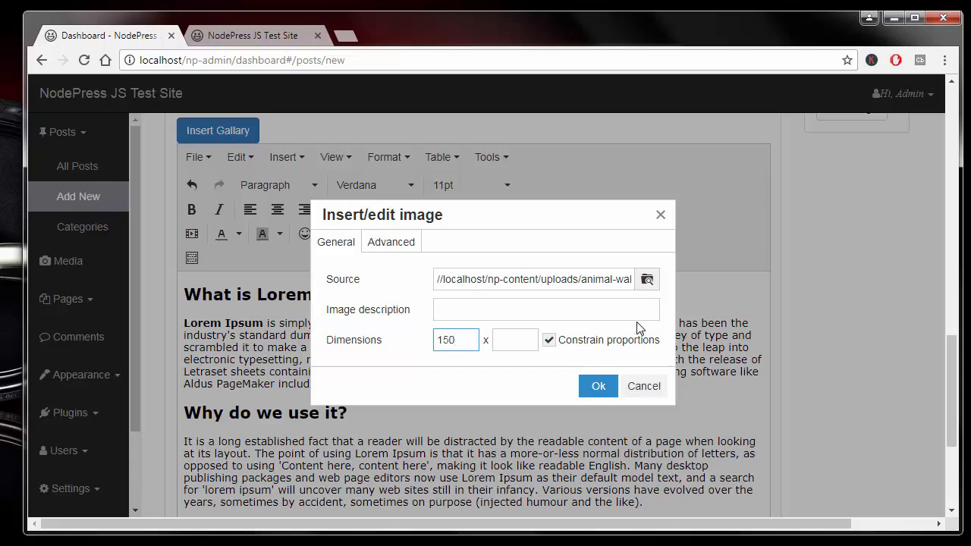
key(Tab)
text(1)
click(598, 386)
- Deselect the car picture and add an empty line after it at the end of the post content
scroll(630, 357, down, 5)
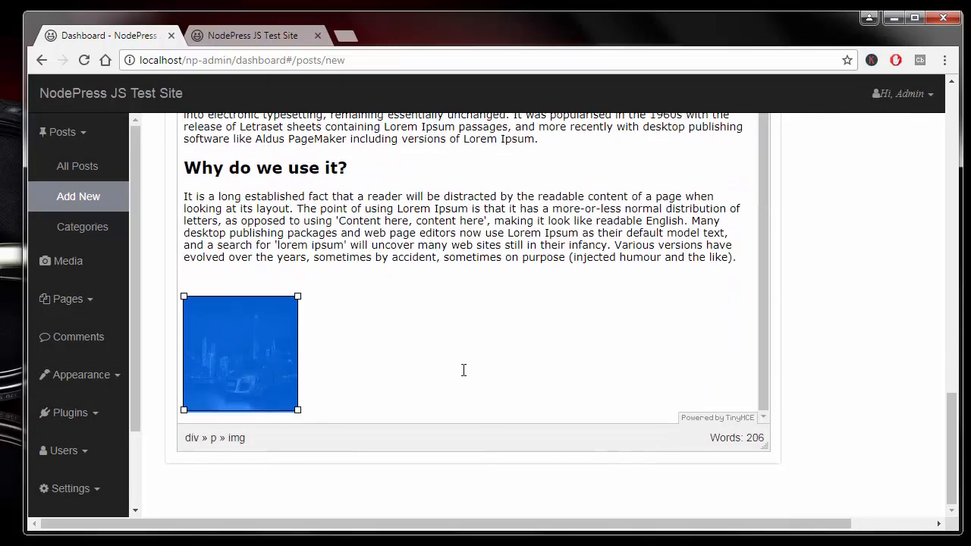
click(363, 364)
key(Return)
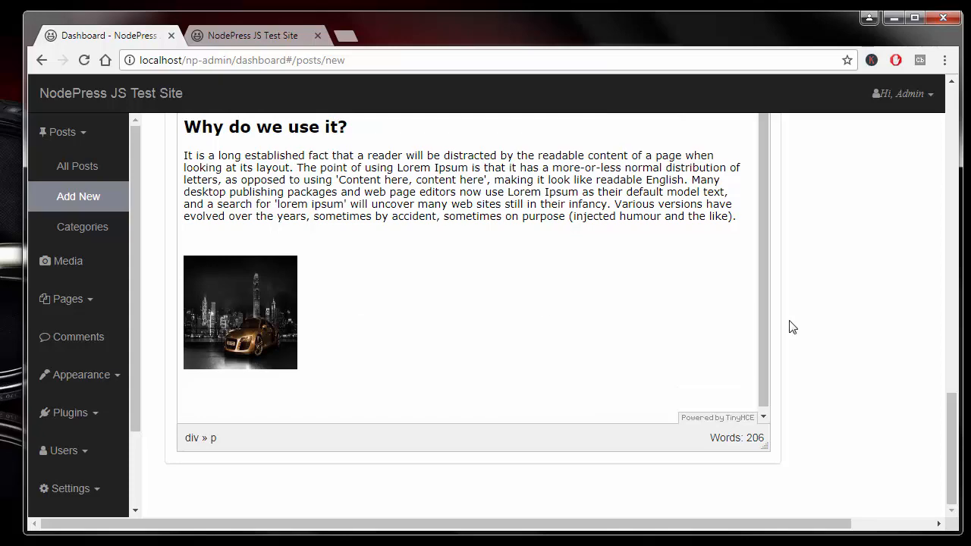
- Try inserting the car picture and the NodePress logo together from the gallery, and clear their selection
scroll(804, 337, up, 5)
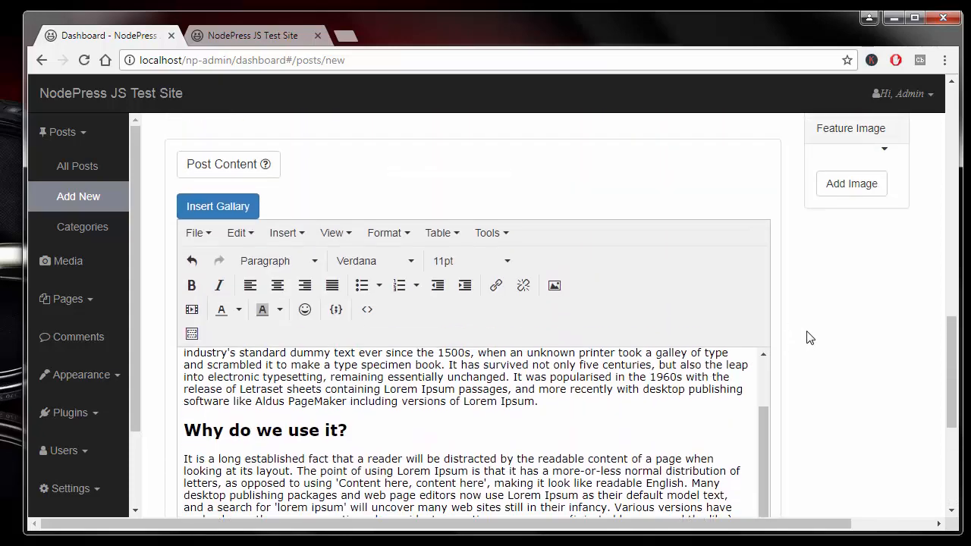
click(221, 212)
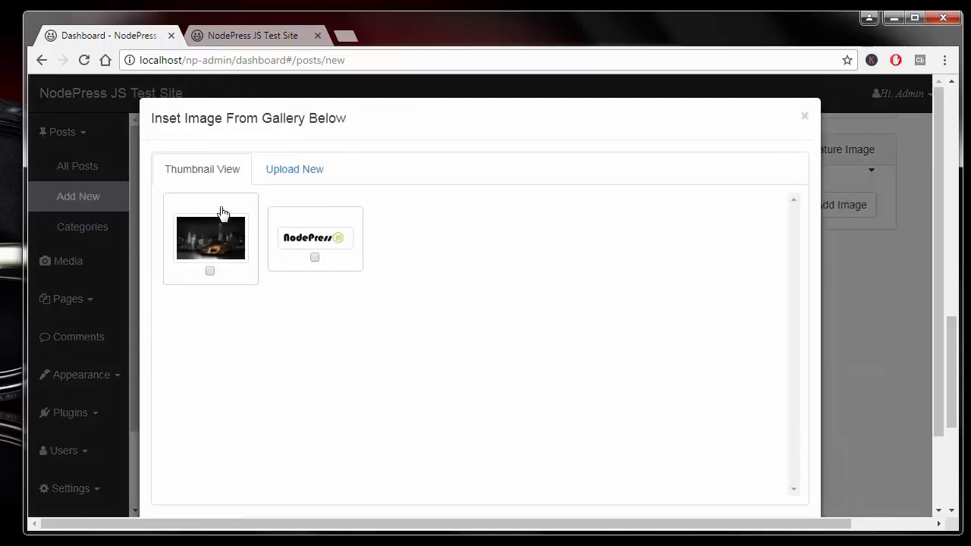
click(315, 257)
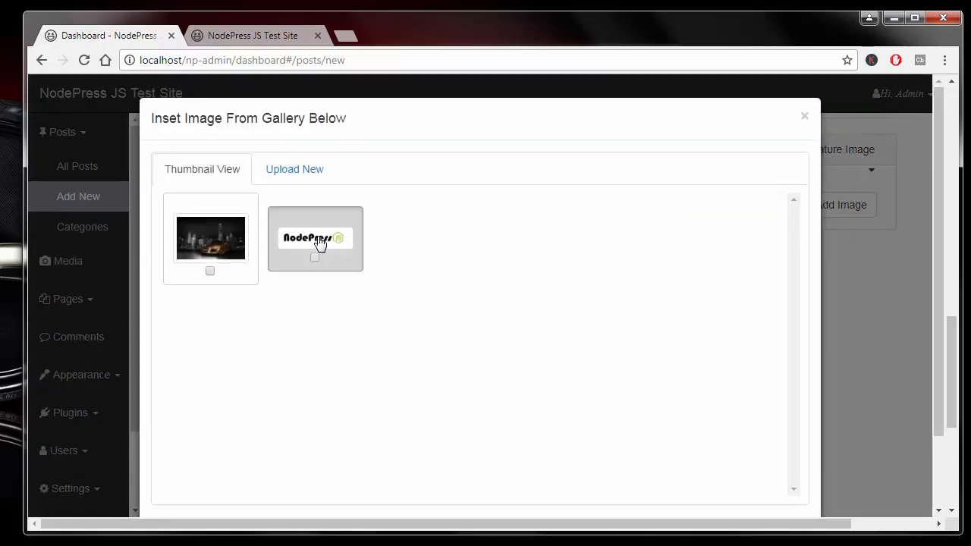
click(228, 236)
scroll(886, 269, down, 2)
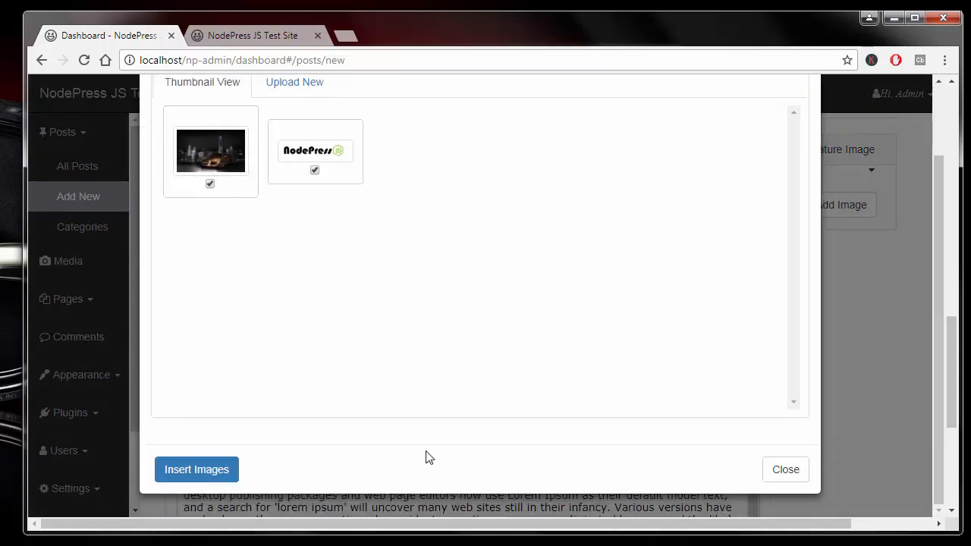
click(203, 471)
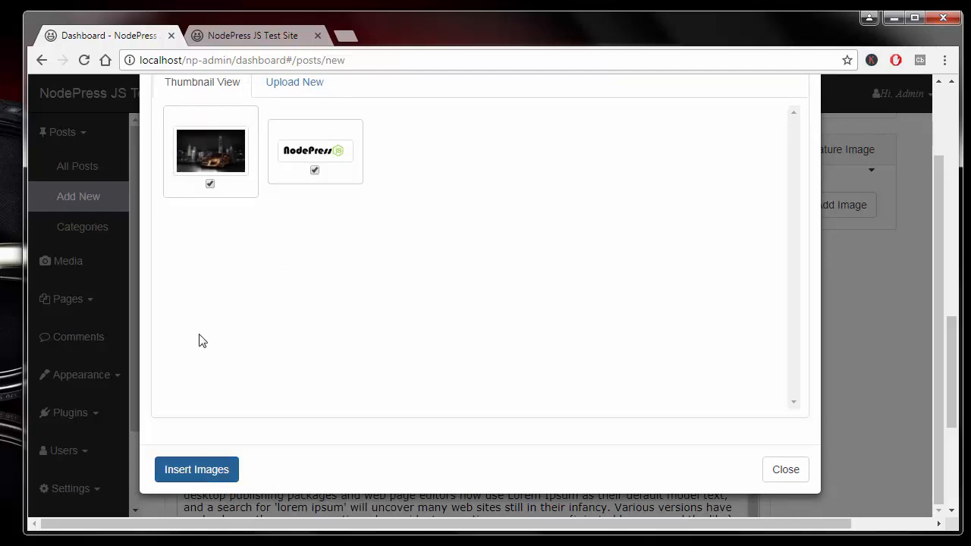
click(209, 151)
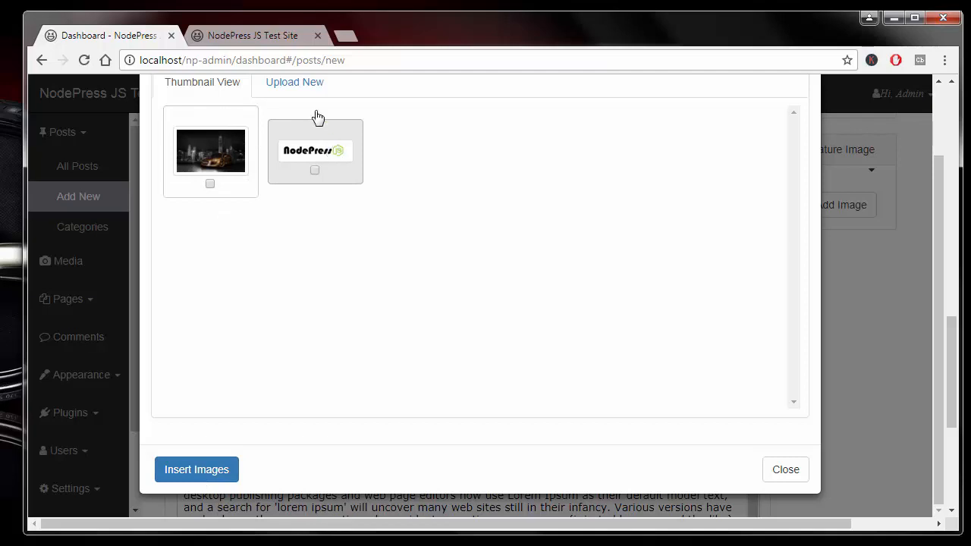
- Insert the car picture and the NodePress logo together from the gallery into the post content
click(295, 86)
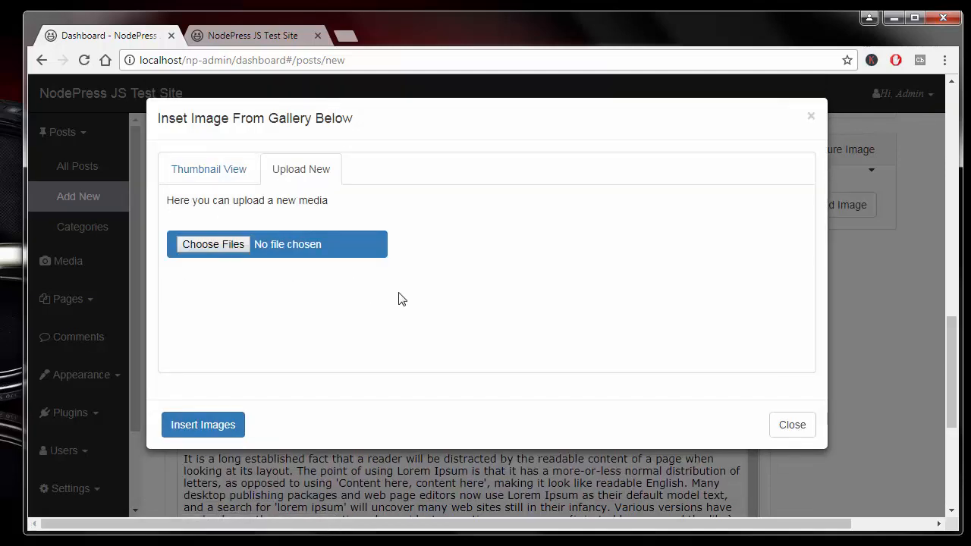
click(216, 179)
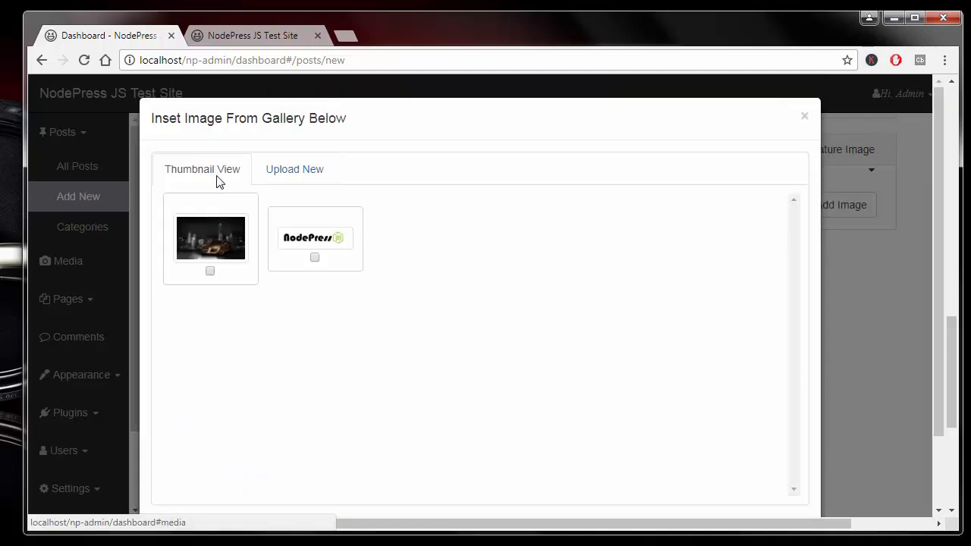
click(210, 270)
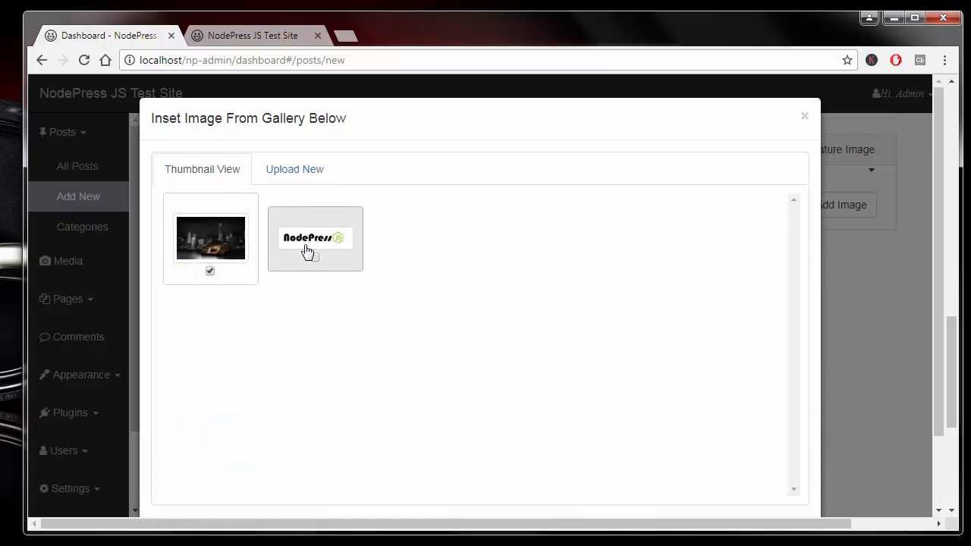
click(313, 256)
scroll(953, 237, down, 5)
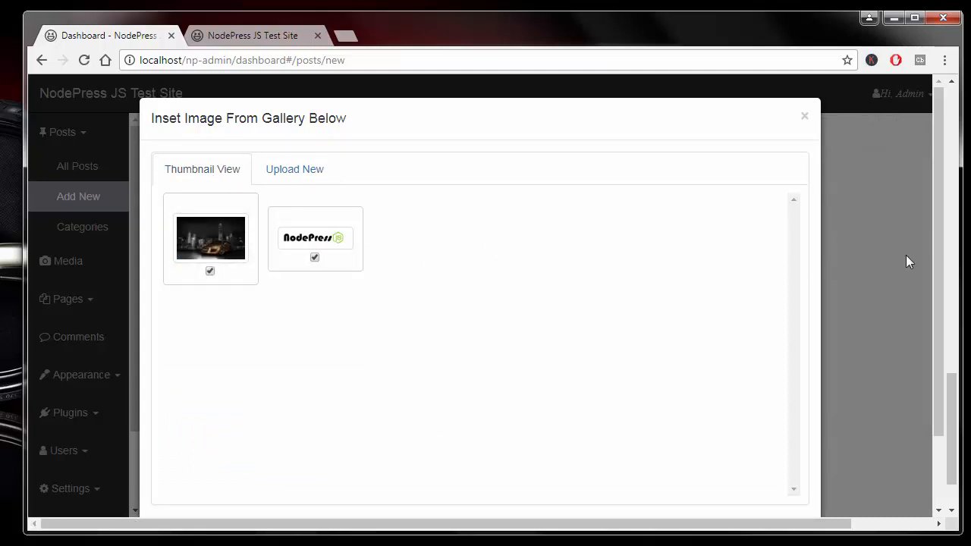
scroll(938, 239, down, 2)
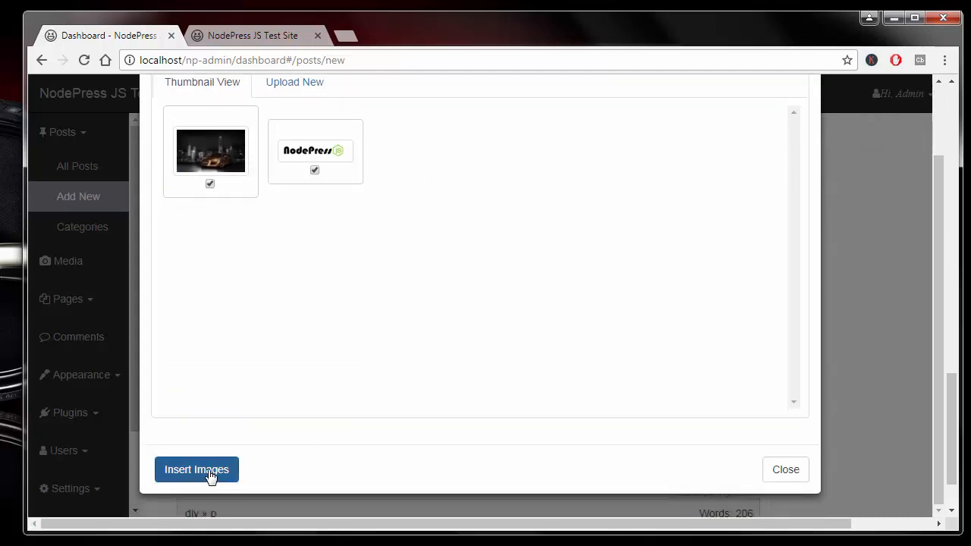
click(210, 474)
scroll(449, 294, down, 3)
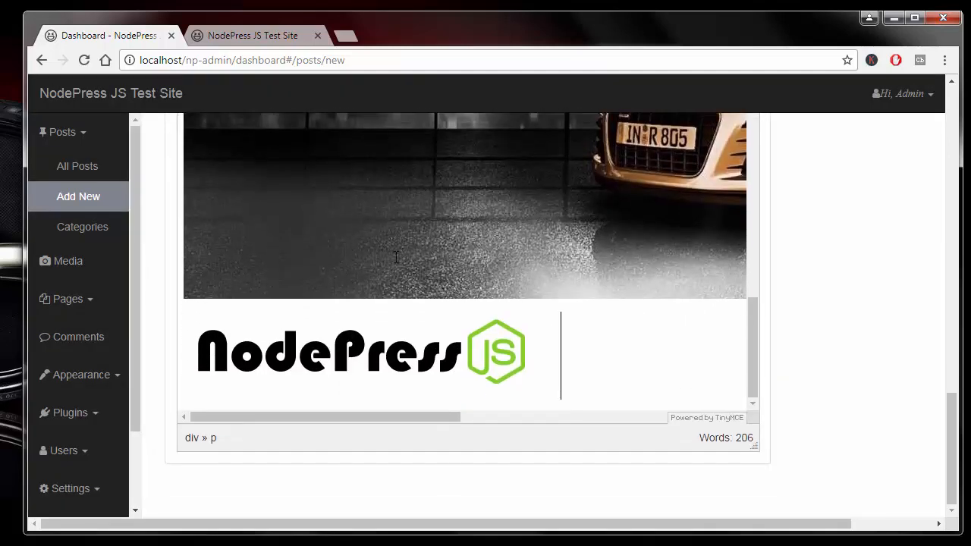
- Scale down the large gallery car picture in the post content until it fits within the editor's width
click(395, 257)
drag(185, 299, 498, 250)
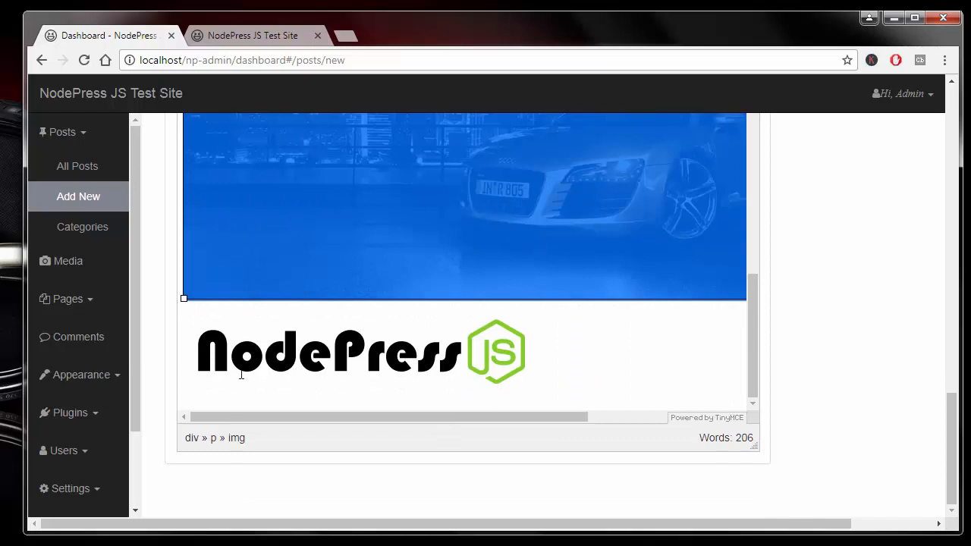
drag(188, 302, 498, 201)
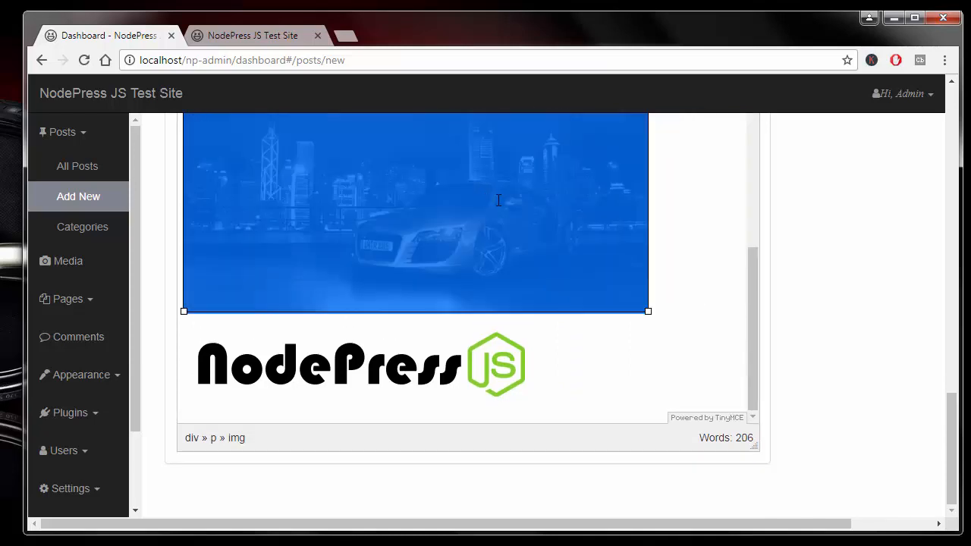
scroll(683, 281, up, 3)
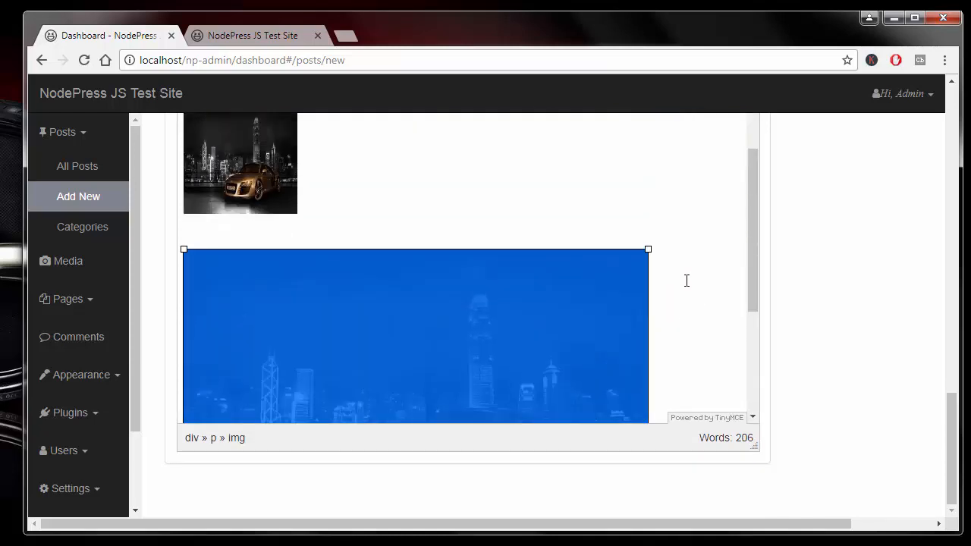
click(422, 207)
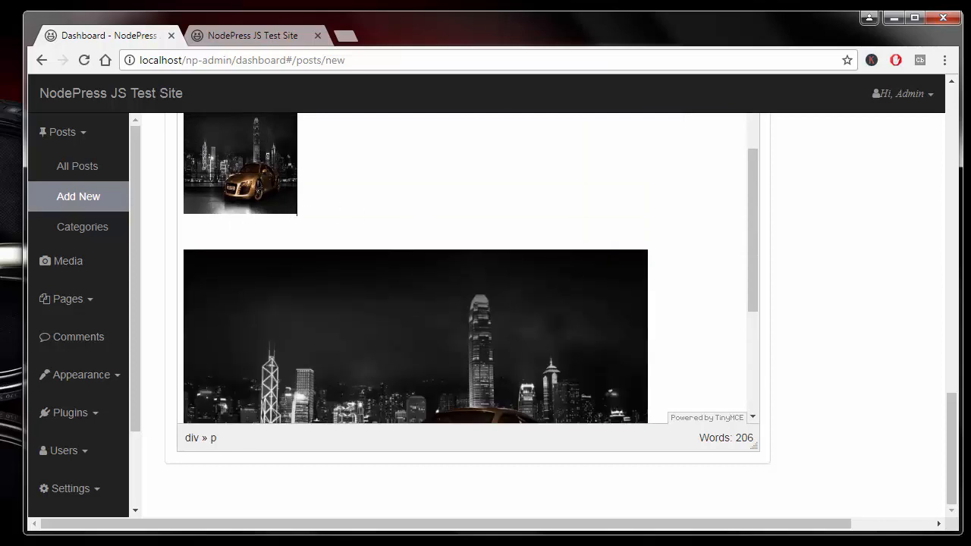
click(258, 175)
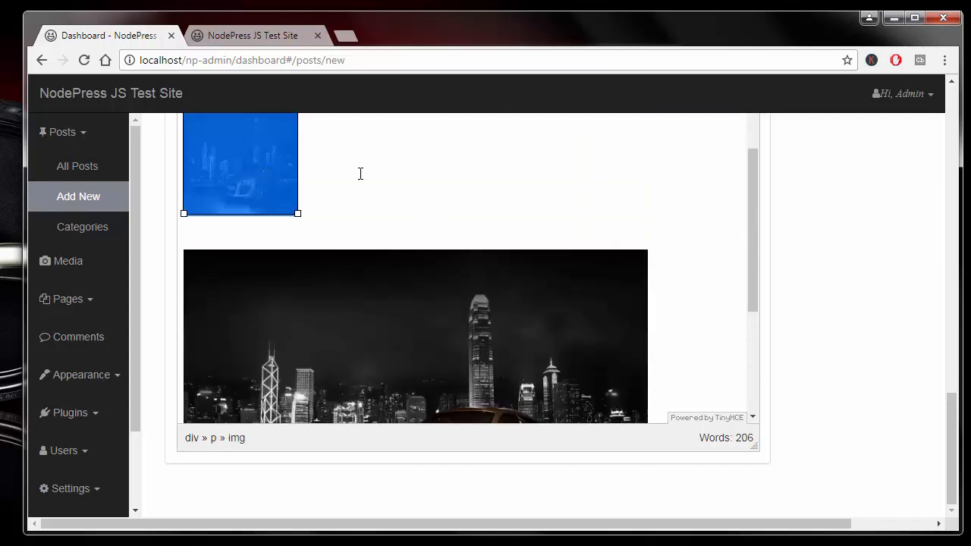
scroll(361, 174, down, 3)
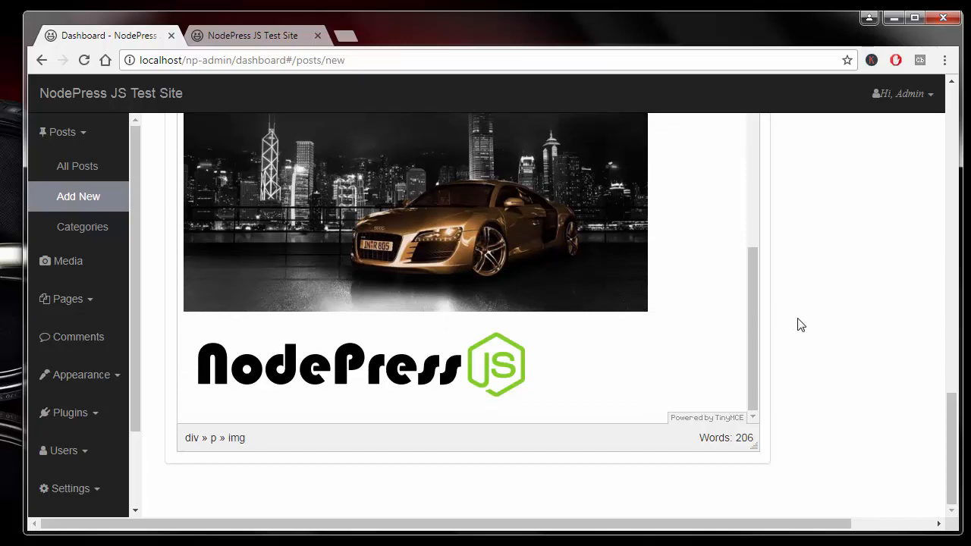
- Review Post 2's settings for access type, publish date, comments, tags, categories and feature image
scroll(807, 322, up, 1)
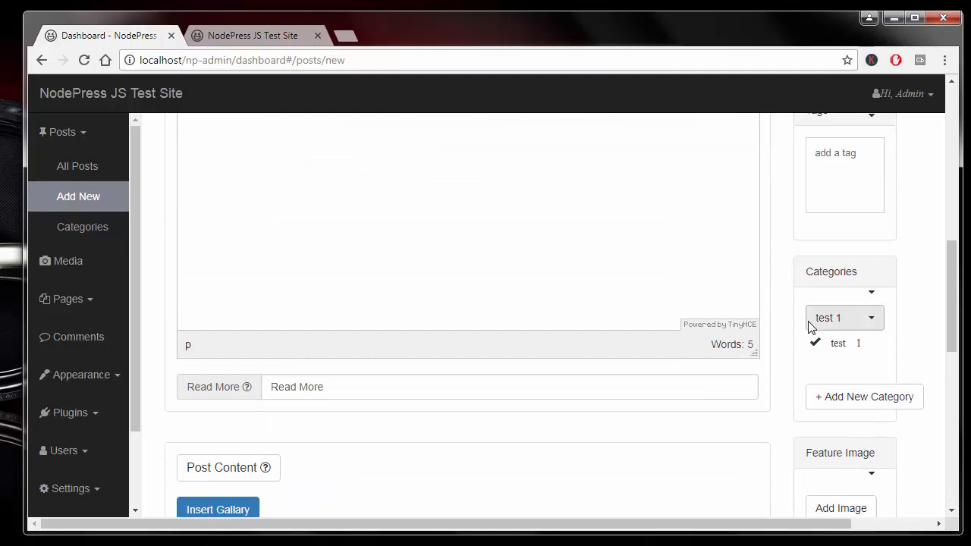
scroll(808, 326, up, 1)
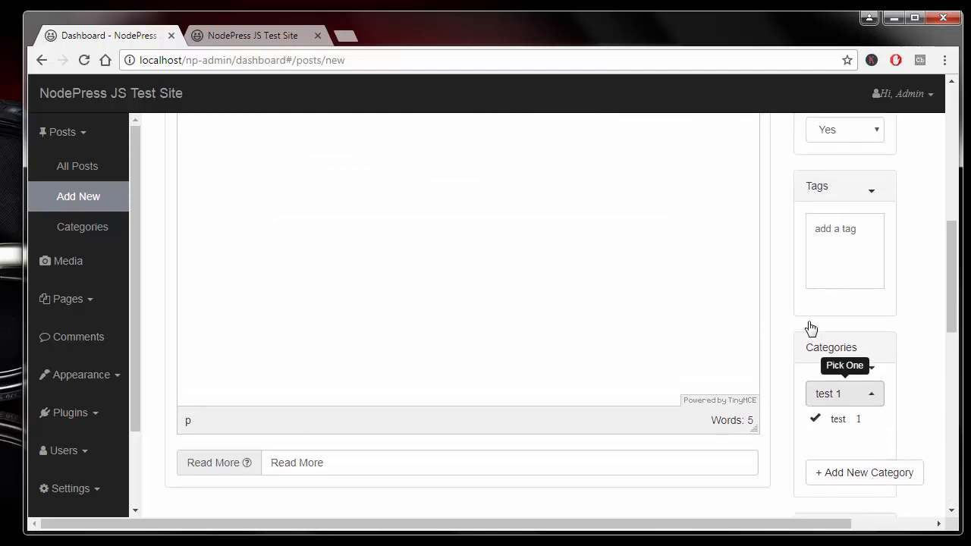
scroll(810, 326, up, 3)
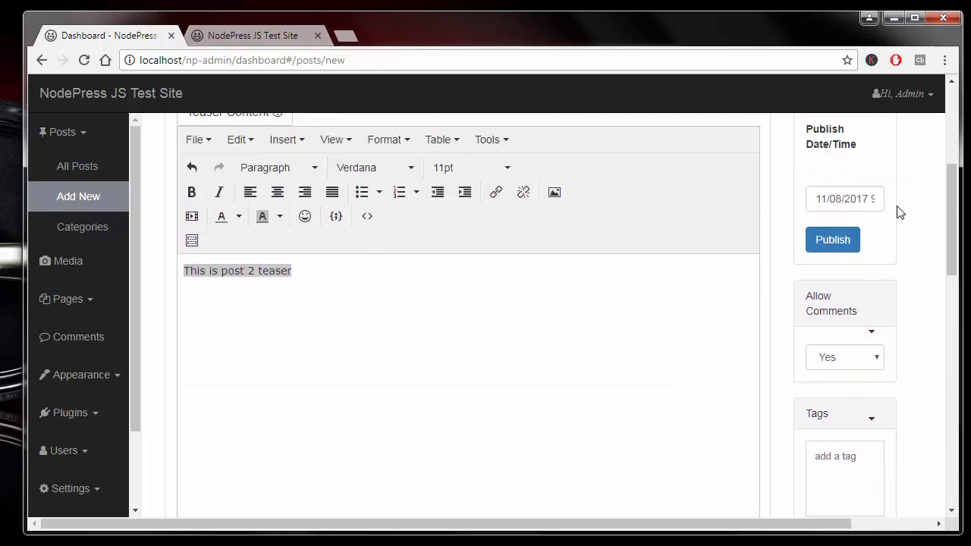
scroll(905, 220, up, 1)
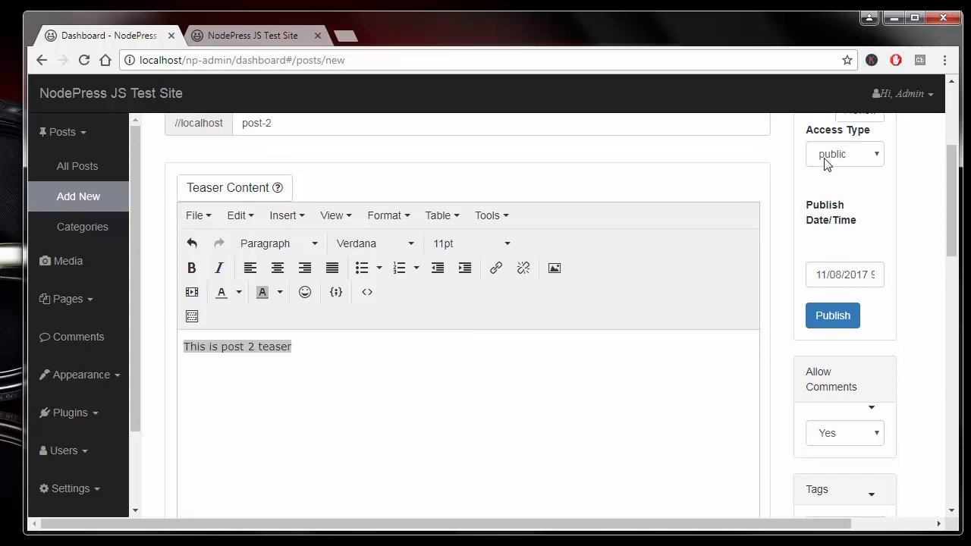
scroll(882, 167, down, 3)
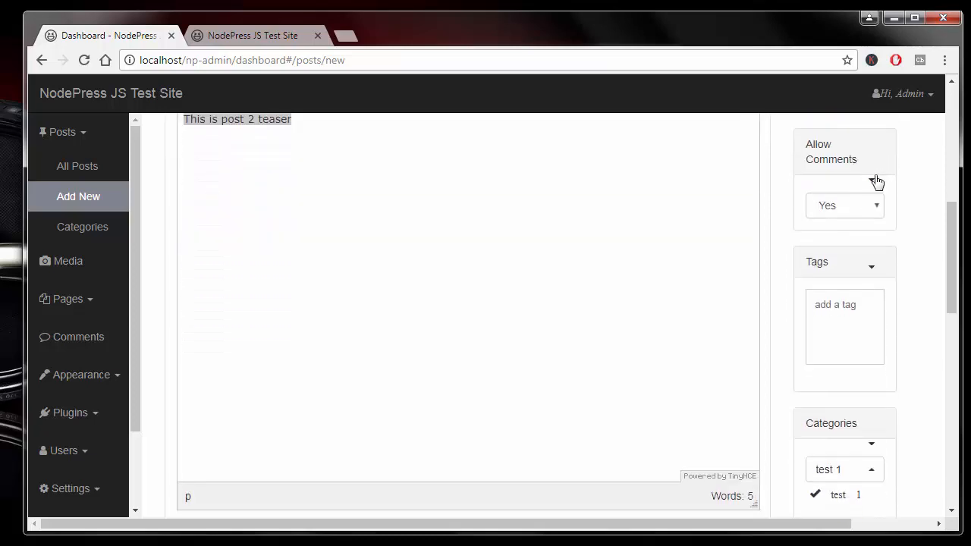
scroll(837, 235, down, 4)
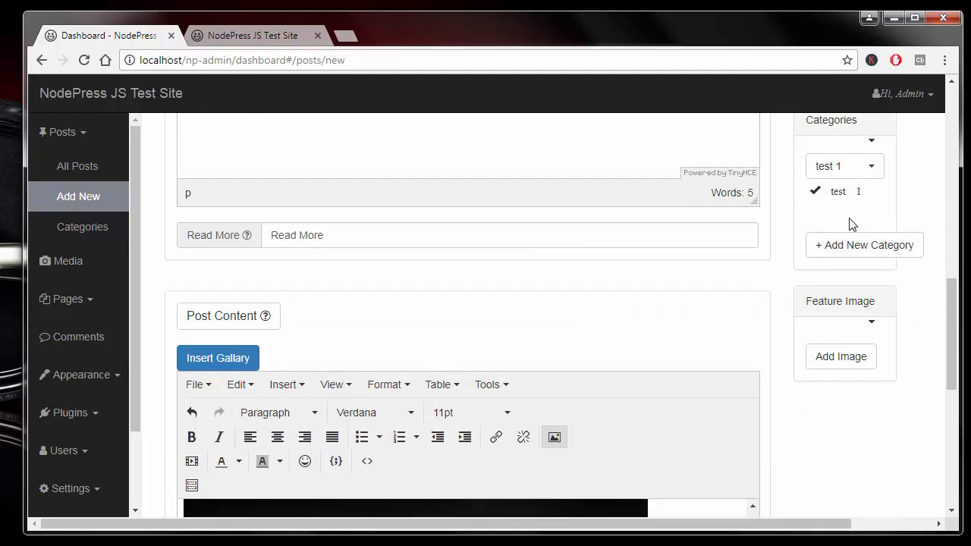
scroll(852, 224, up, 1)
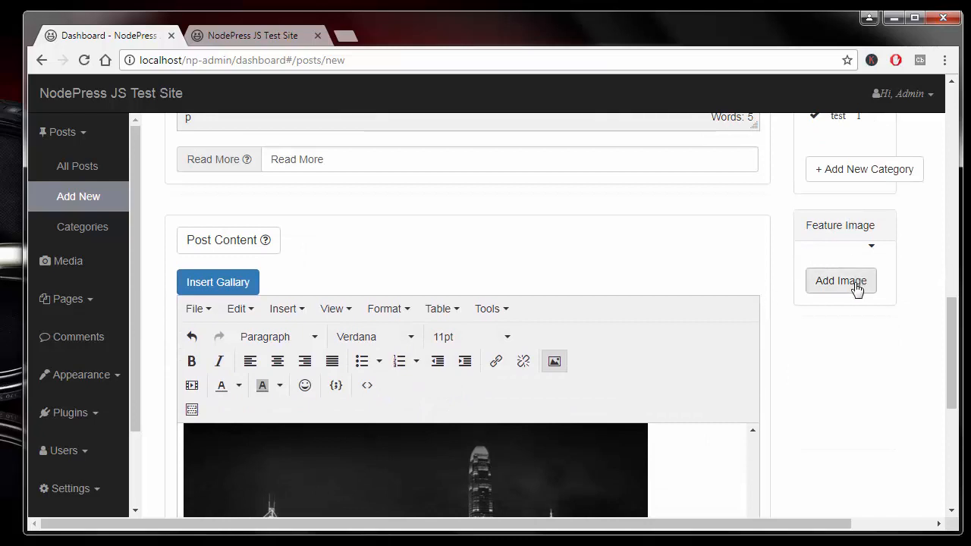
scroll(856, 287, up, 8)
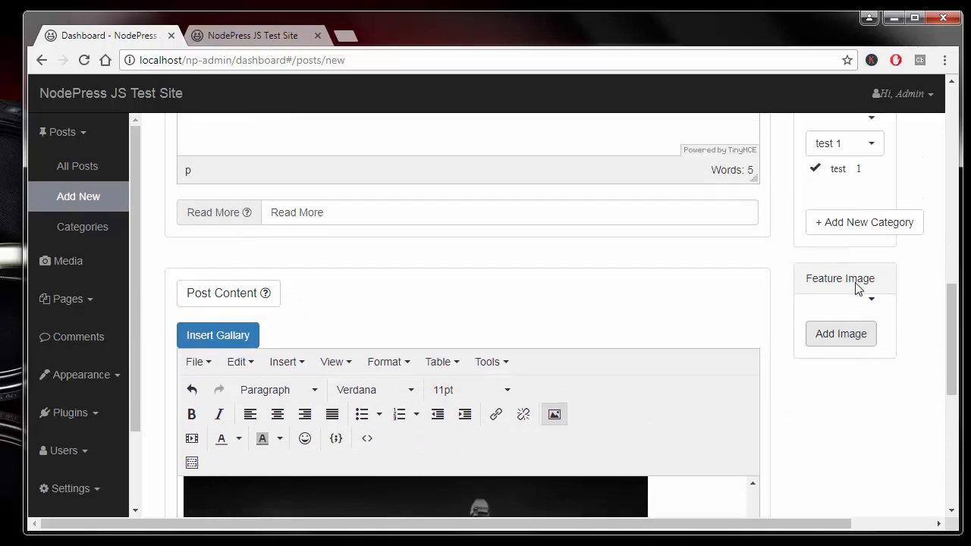
- Publish Post 2 and view the published post down to its comment form
scroll(827, 311, down, 2)
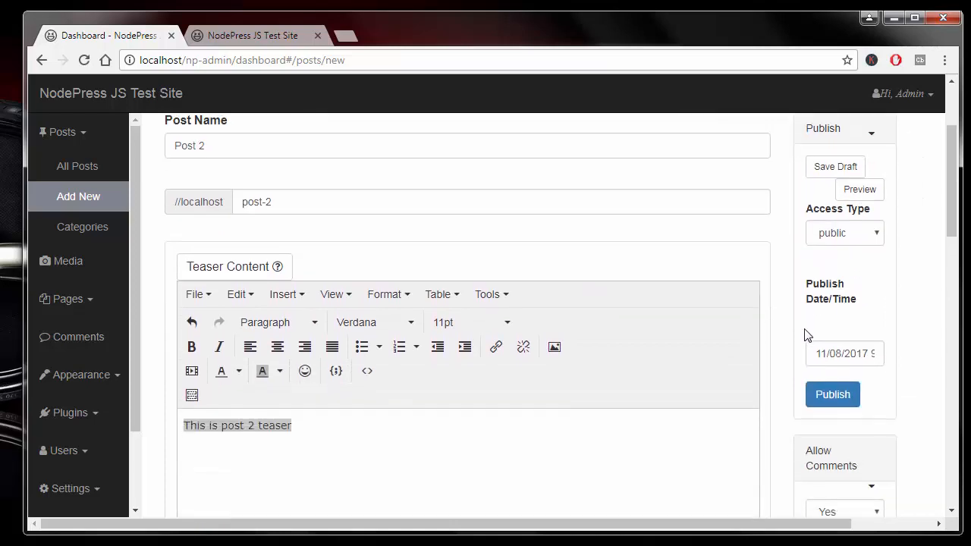
click(839, 407)
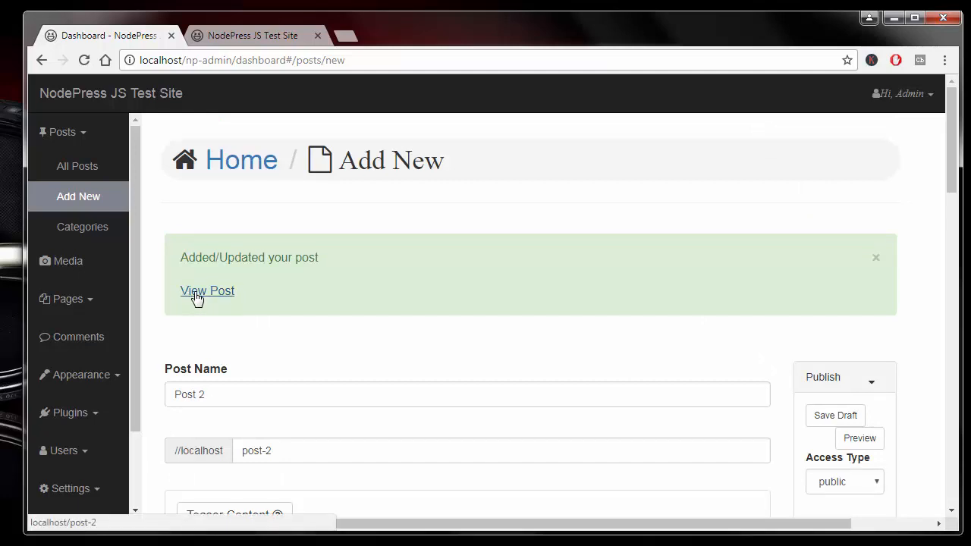
click(196, 295)
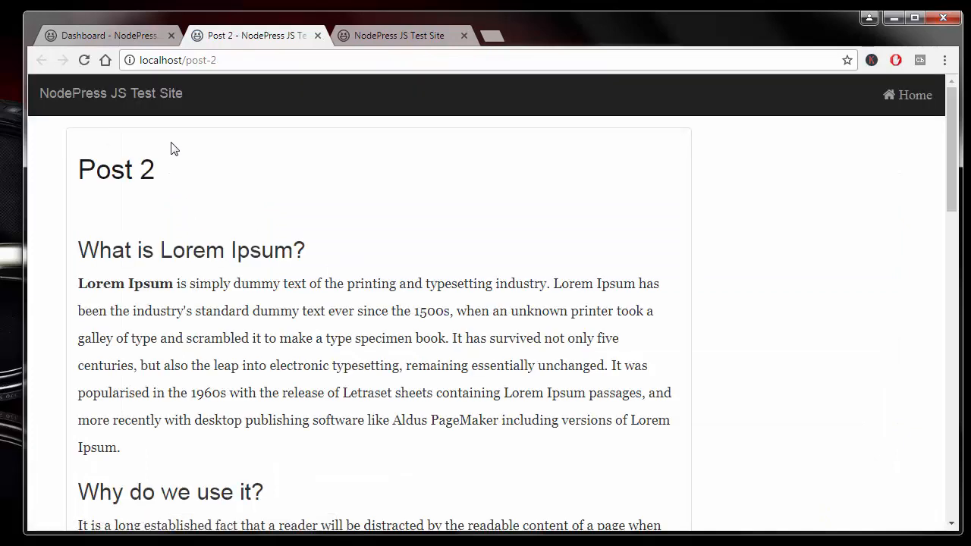
scroll(209, 253, down, 13)
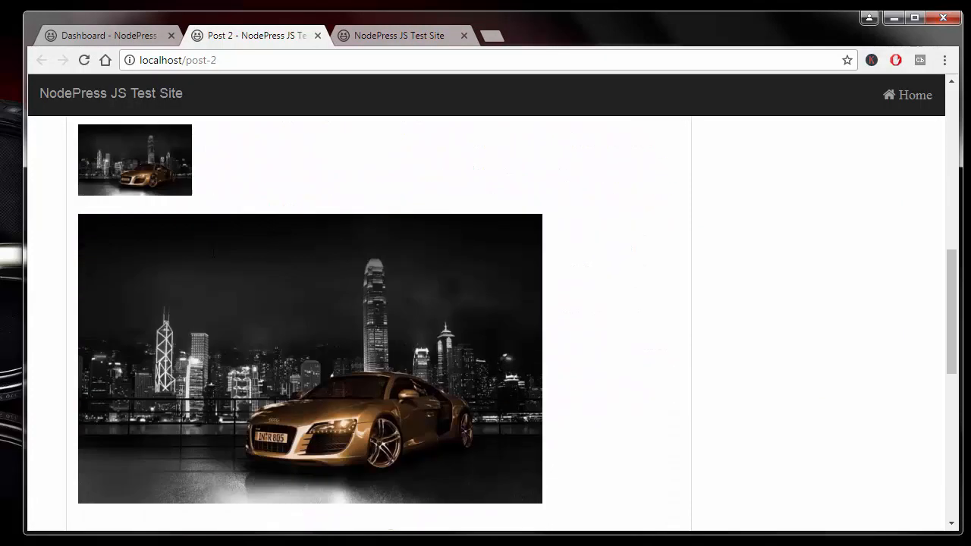
scroll(214, 258, down, 2)
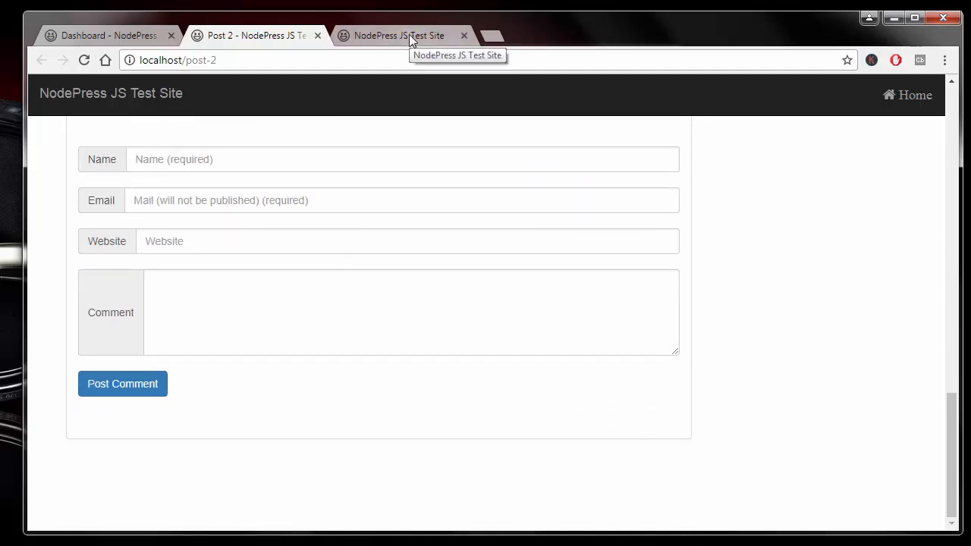
- Reload the test site's home page and open Post 2 from its teaser to examine its text and pictures
drag(397, 35, 278, 42)
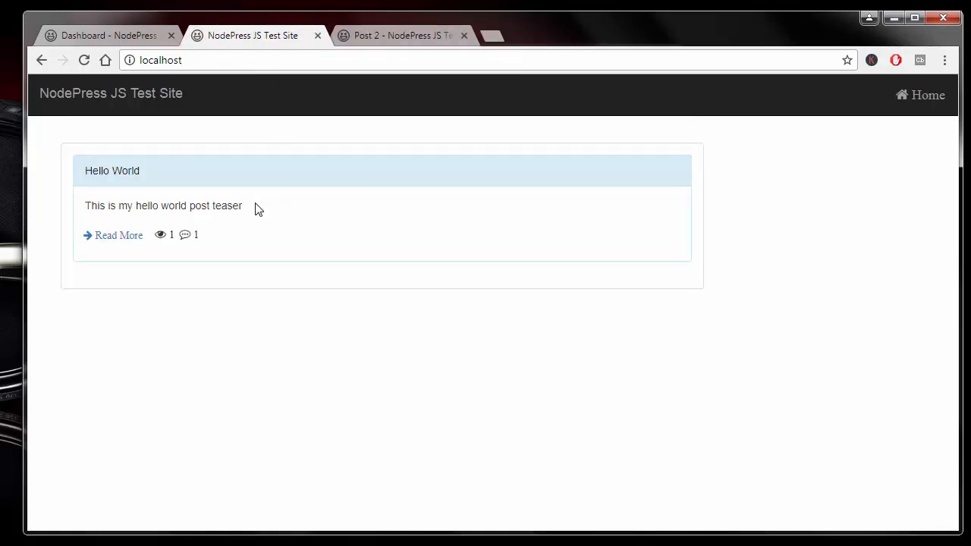
click(85, 63)
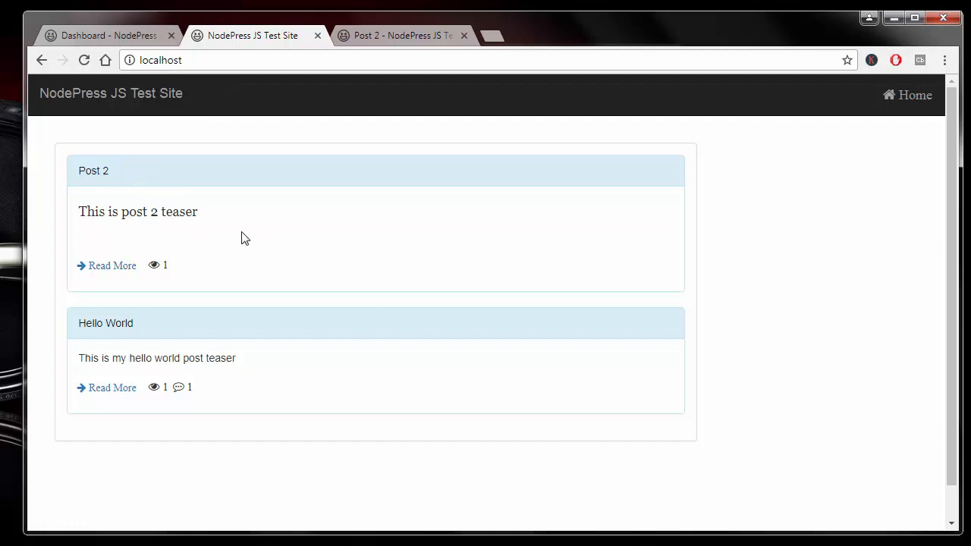
click(113, 269)
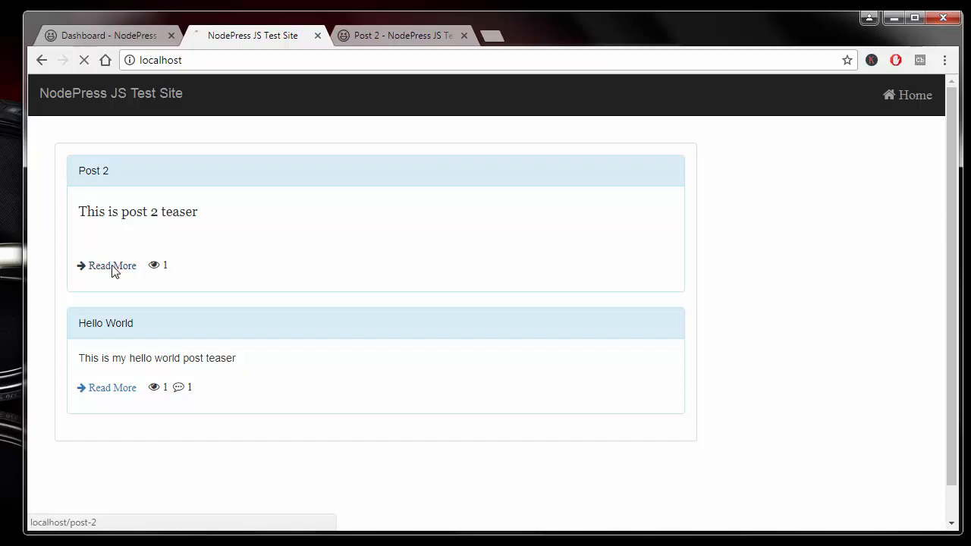
scroll(318, 225, down, 5)
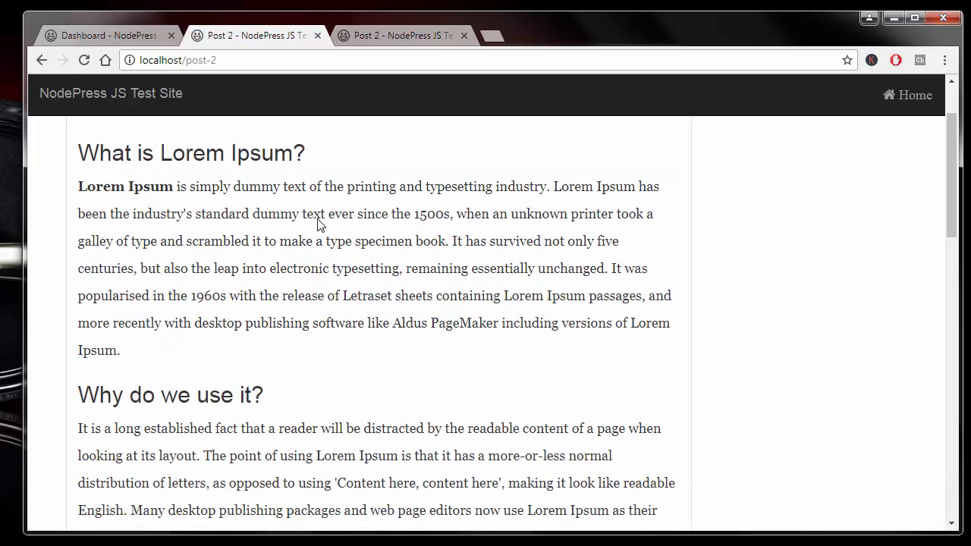
scroll(318, 224, down, 4)
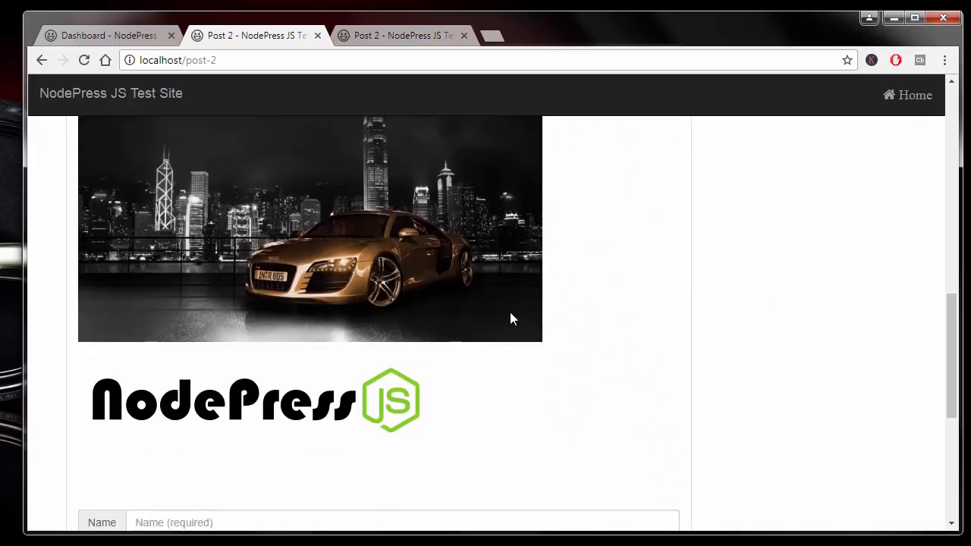
scroll(510, 319, up, 10)
scroll(346, 212, down, 5)
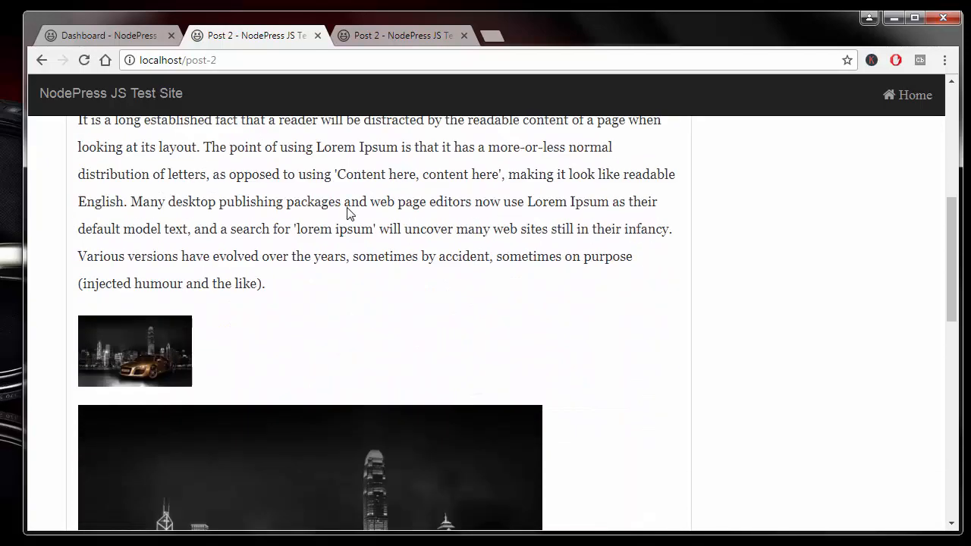
scroll(347, 213, down, 8)
- Return to the site's home page to check Post 2's view count, and switch back to the dashboard
click(119, 97)
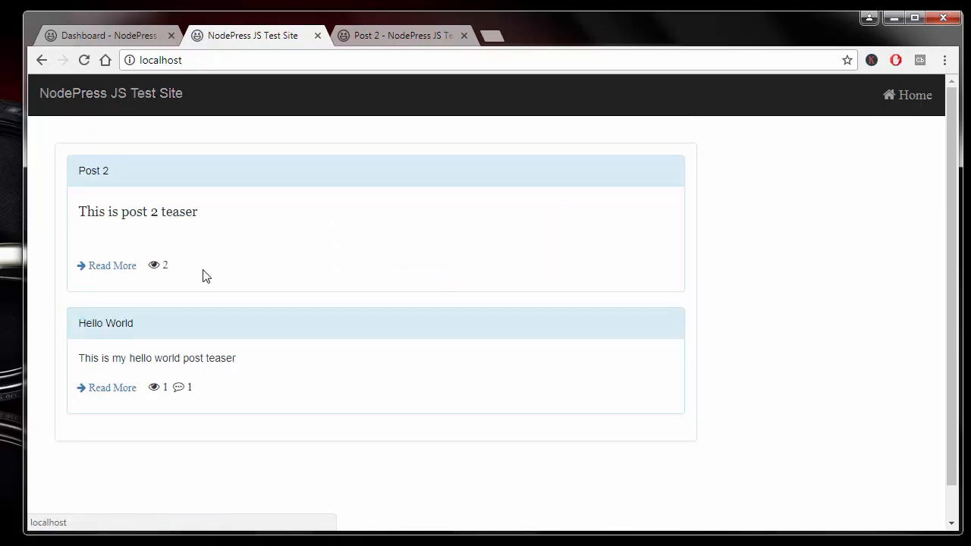
drag(174, 269, 157, 270)
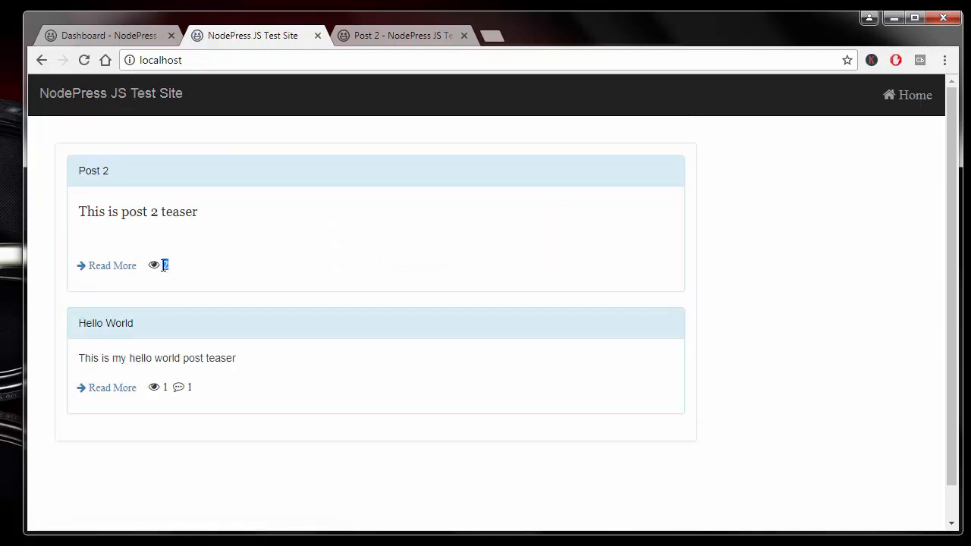
click(389, 35)
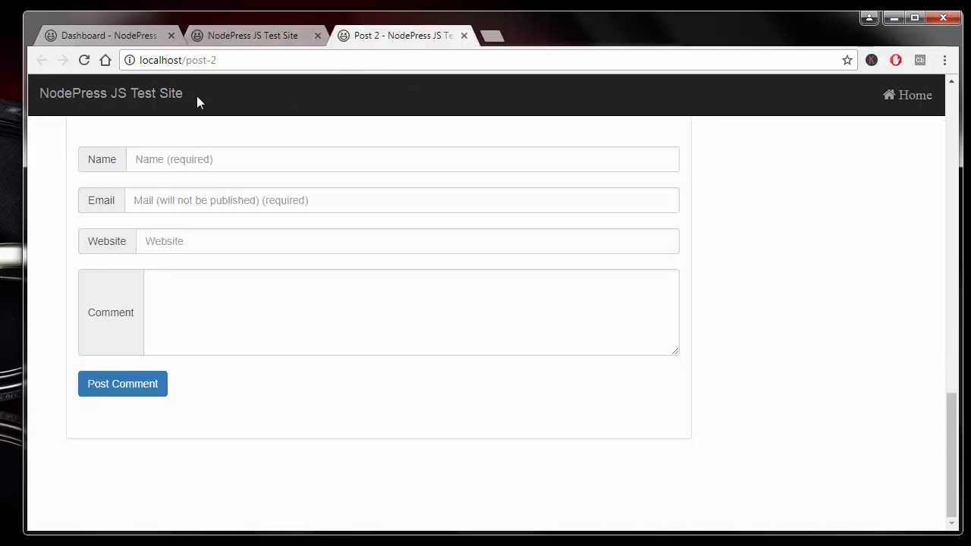
click(107, 33)
click(294, 36)
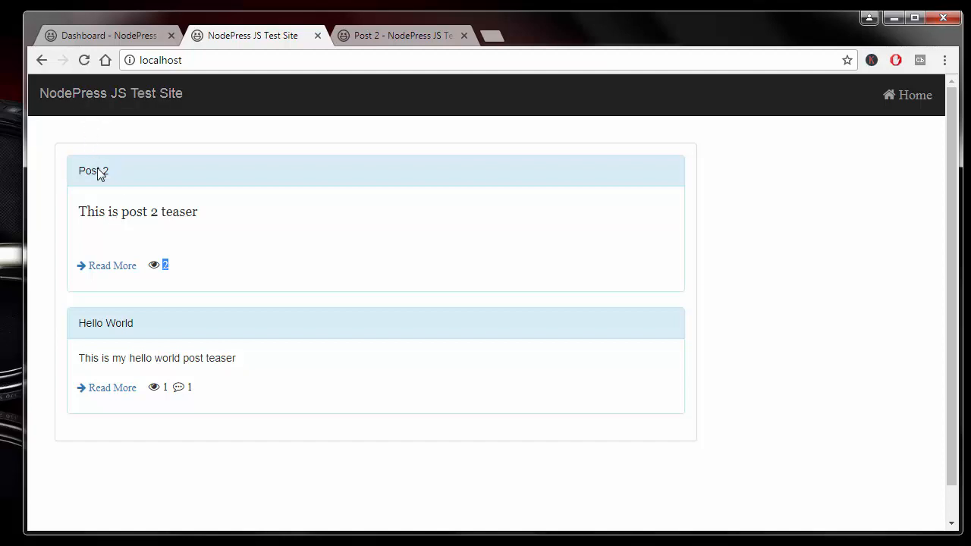
click(426, 212)
click(104, 35)
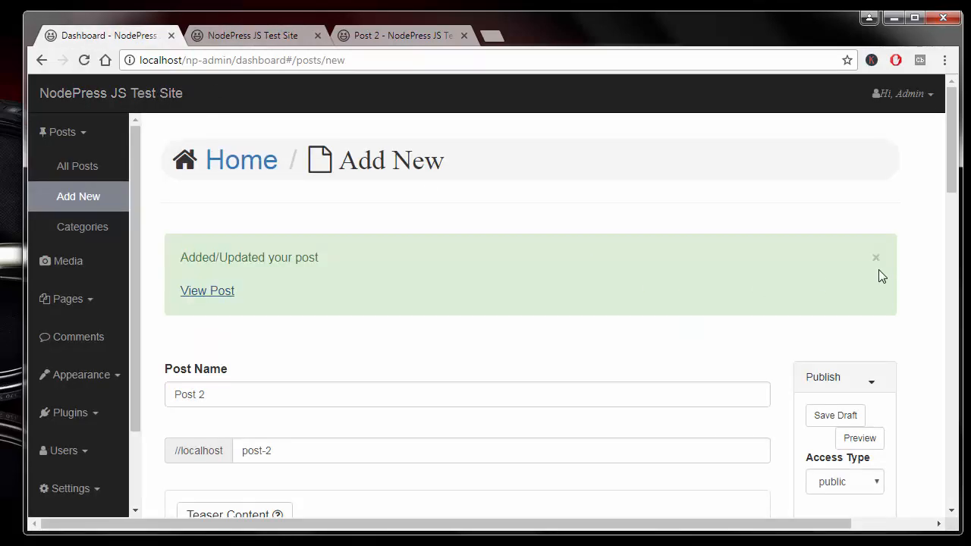